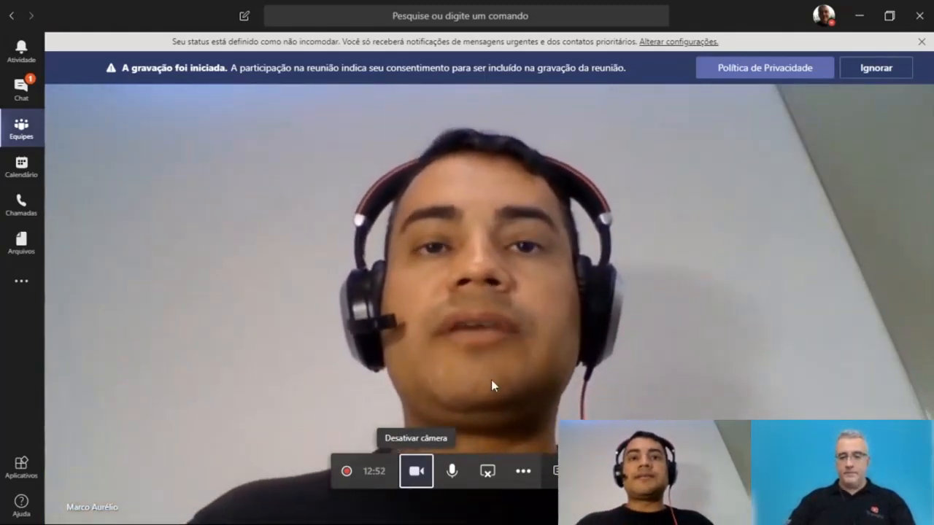
{"action": "left_click", "coordinate": [484, 475]}
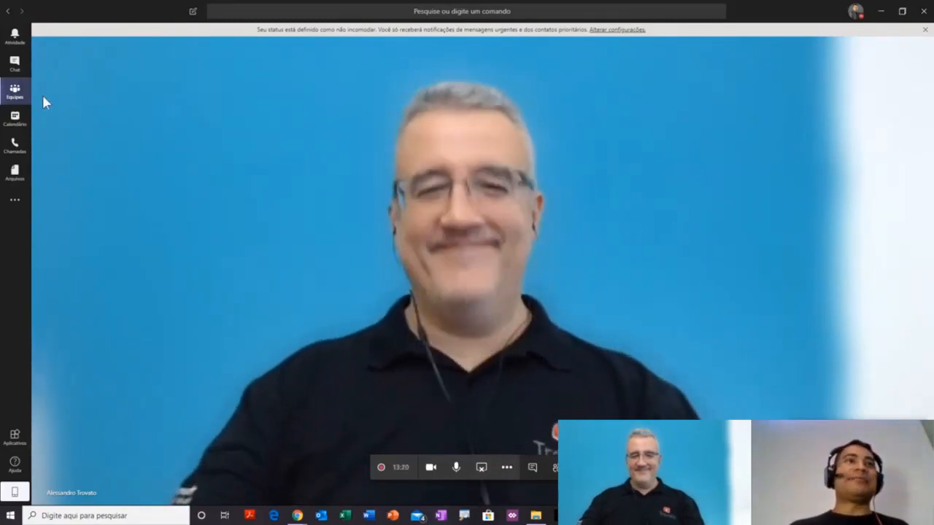
{"action": "left_click", "coordinate": [14, 94]}
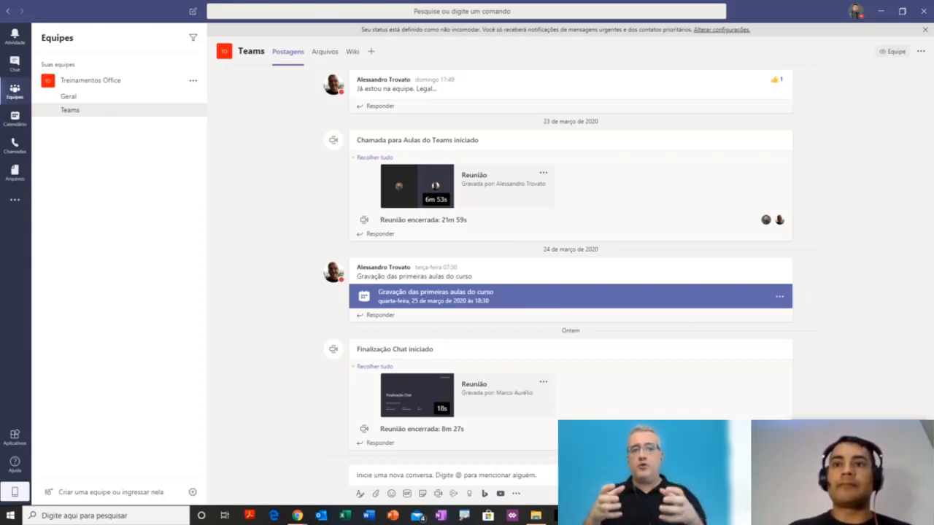
{"action": "right_click", "coordinate": [773, 516]}
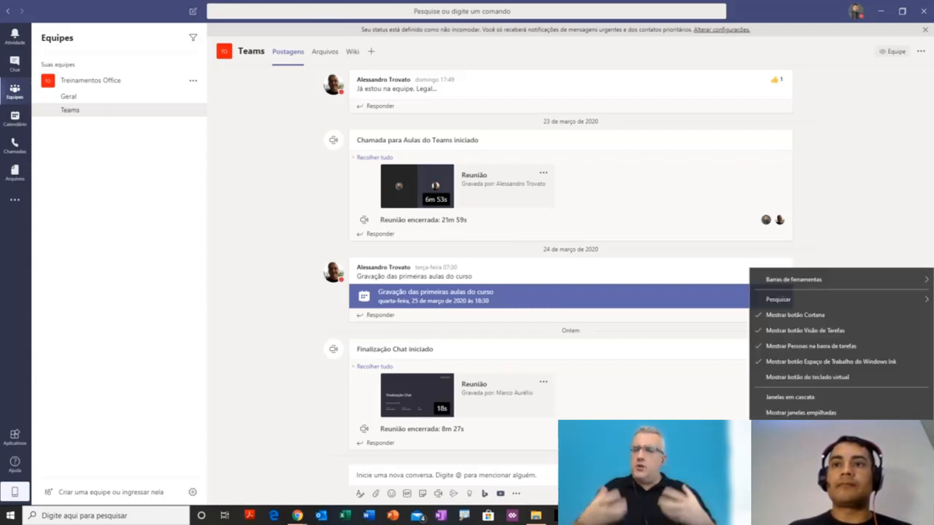
{"action": "left_click", "coordinate": [686, 443]}
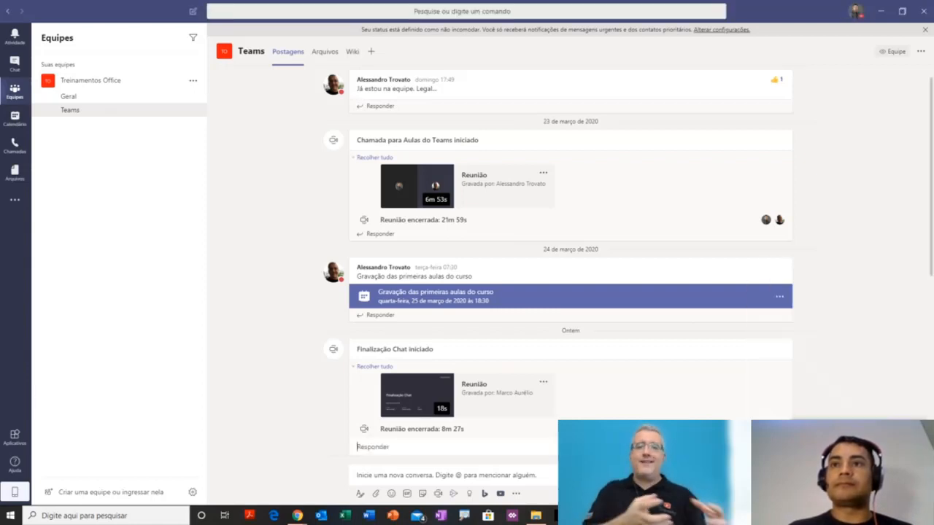
{"action": "left_click", "coordinate": [773, 515]}
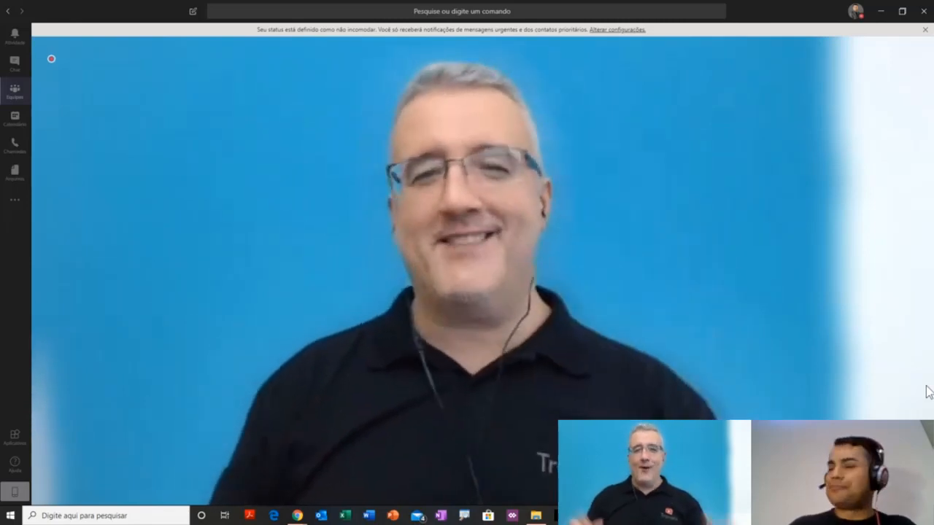
Step: Leave the meeting view for the teams list and start creating a new team
{"action": "mouse_move", "coordinate": [527, 255]}
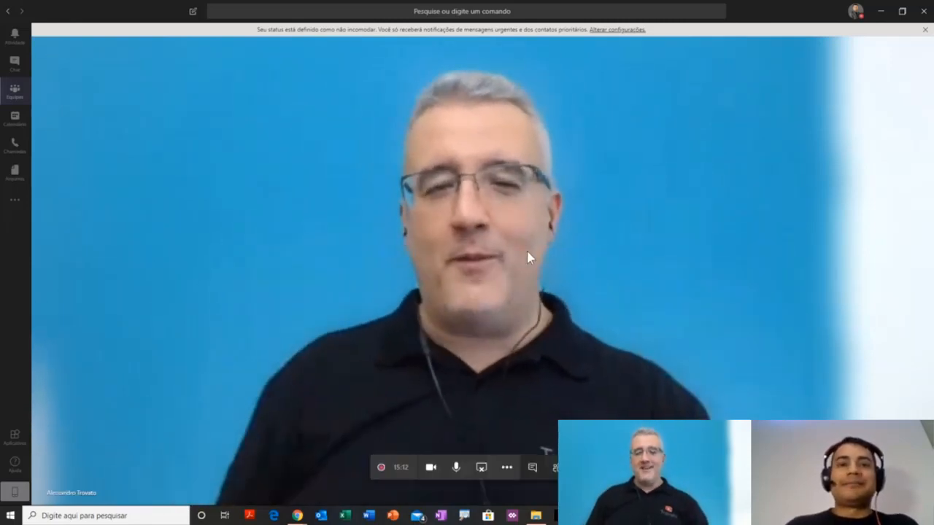
{"action": "left_click", "coordinate": [14, 93]}
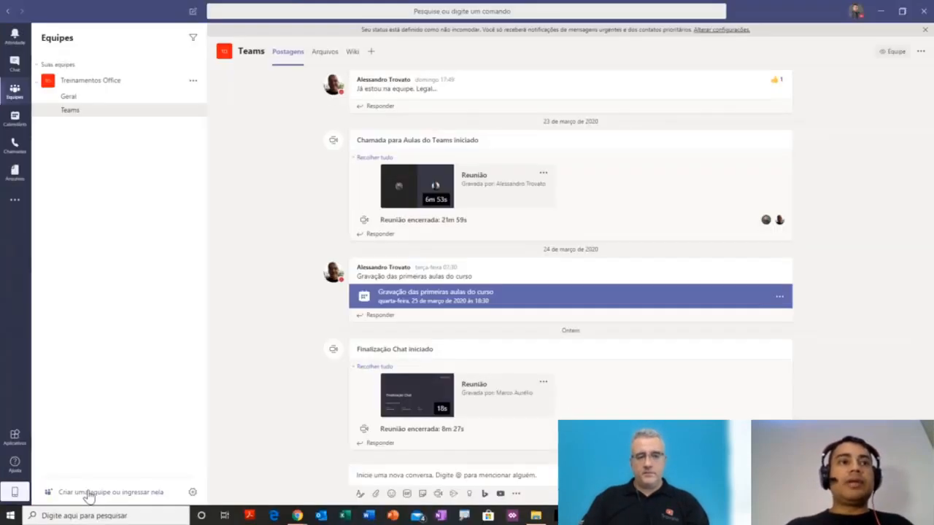
{"action": "left_click", "coordinate": [177, 466]}
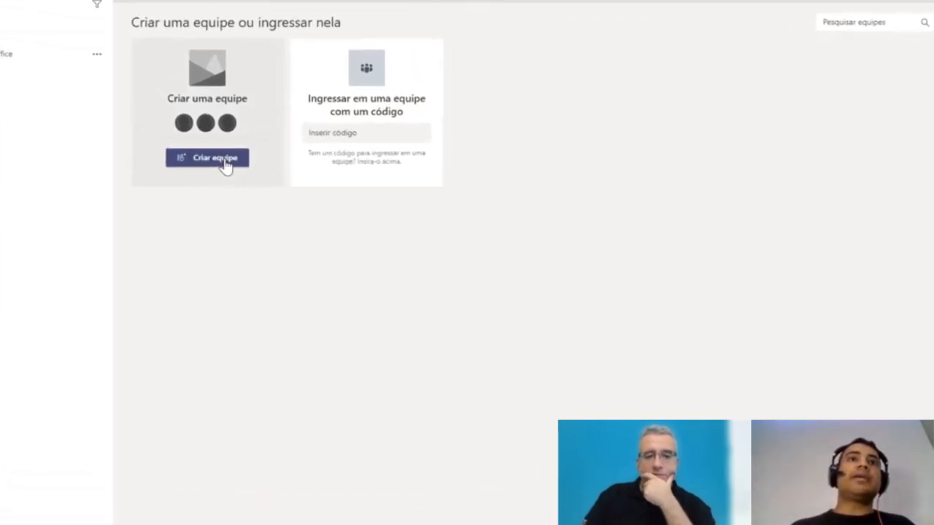
{"action": "left_click", "coordinate": [227, 166]}
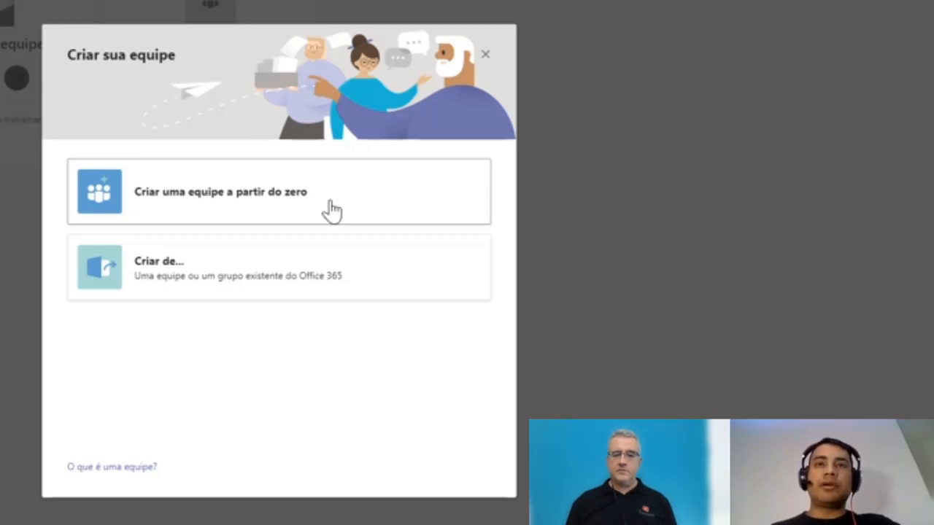
Step: Review the team creation options, both a private team from scratch and one based on an existing team, returning to the initial choice
{"action": "left_click", "coordinate": [261, 215]}
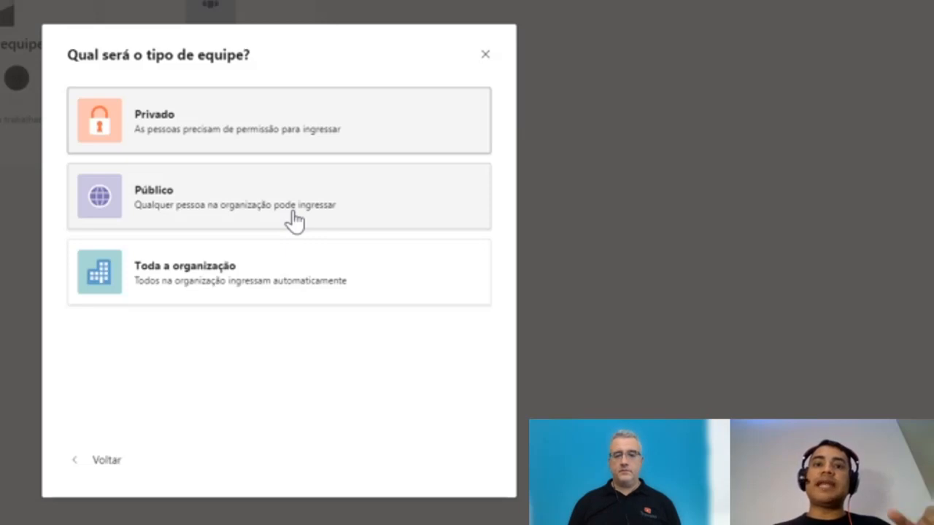
{"action": "left_click", "coordinate": [291, 133]}
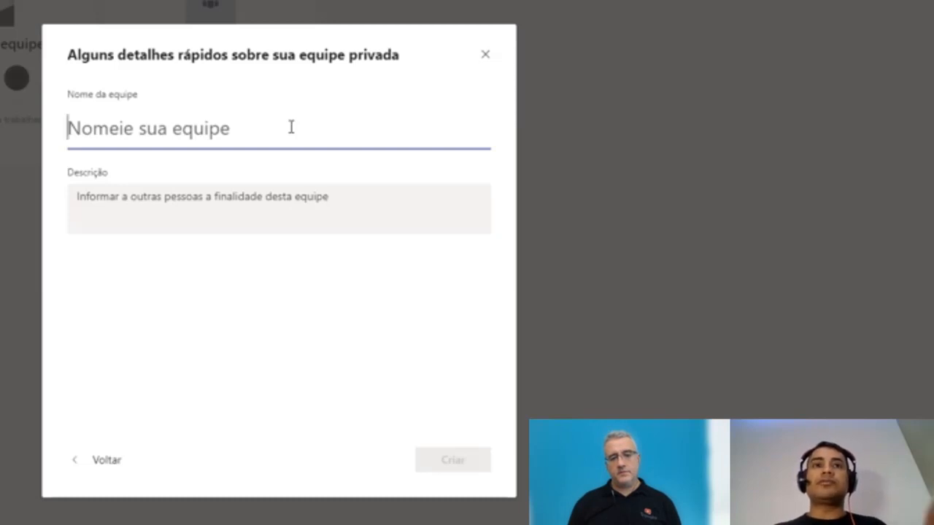
{"action": "left_click", "coordinate": [102, 461]}
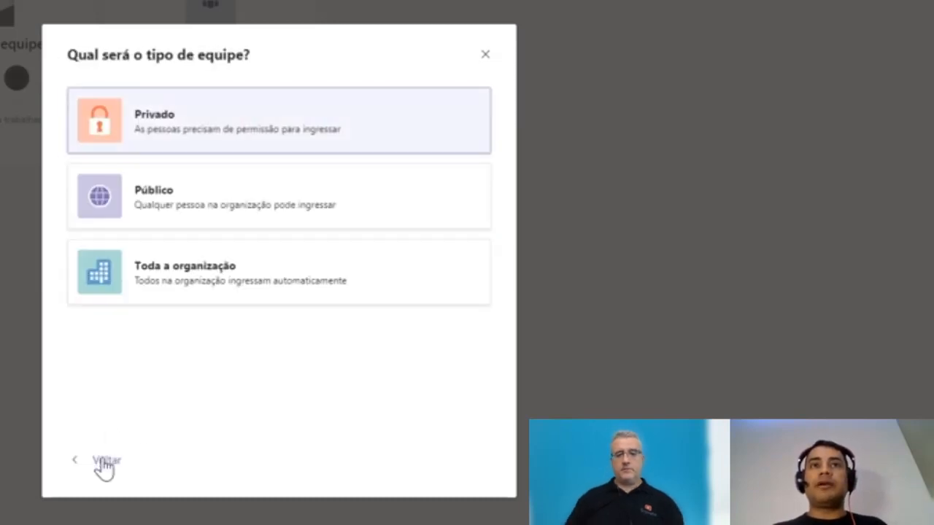
{"action": "left_click", "coordinate": [104, 461]}
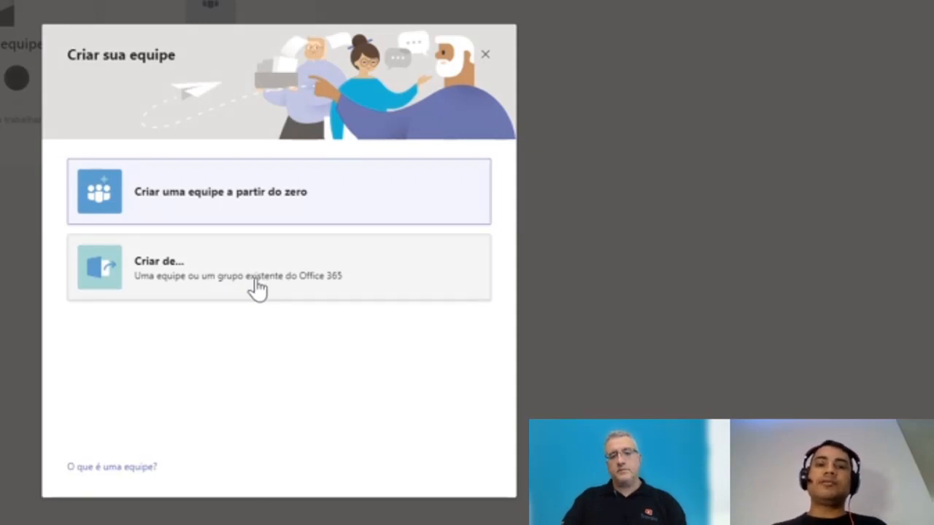
{"action": "left_click", "coordinate": [256, 281]}
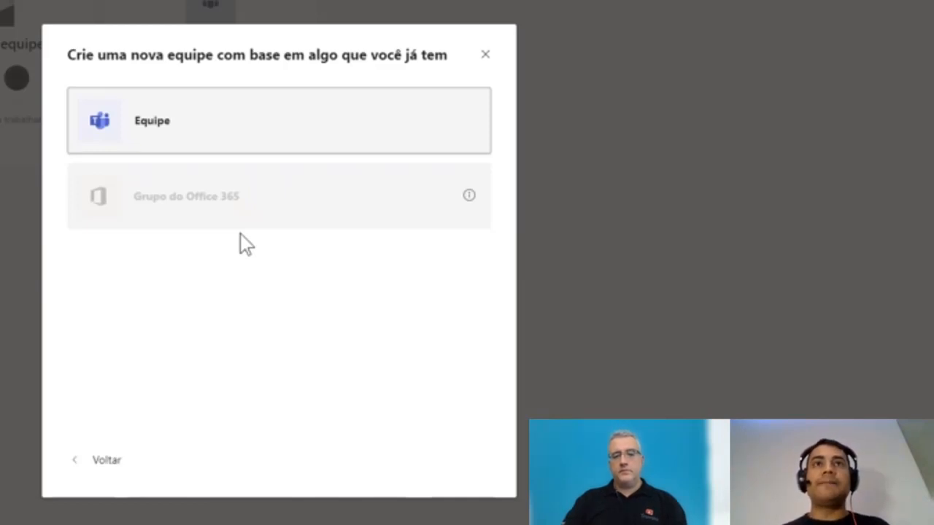
{"action": "left_click", "coordinate": [236, 124]}
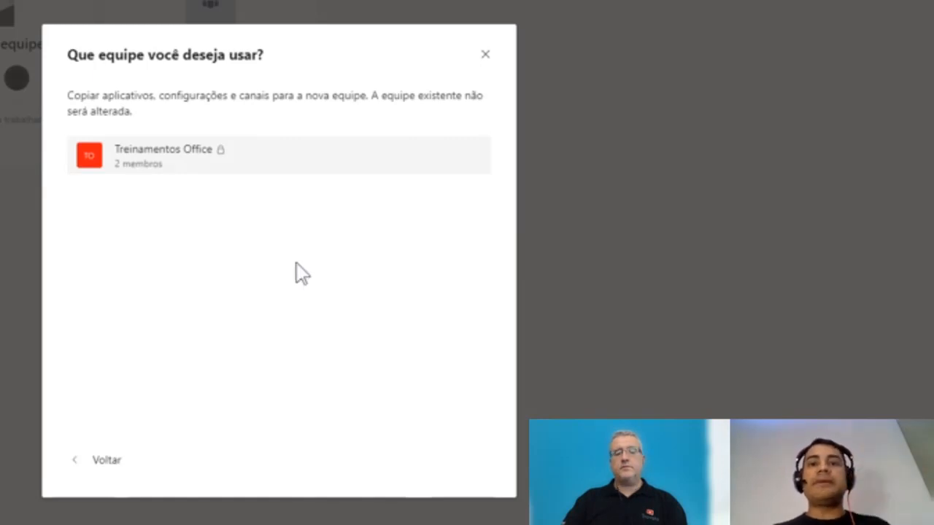
{"action": "left_click", "coordinate": [108, 461]}
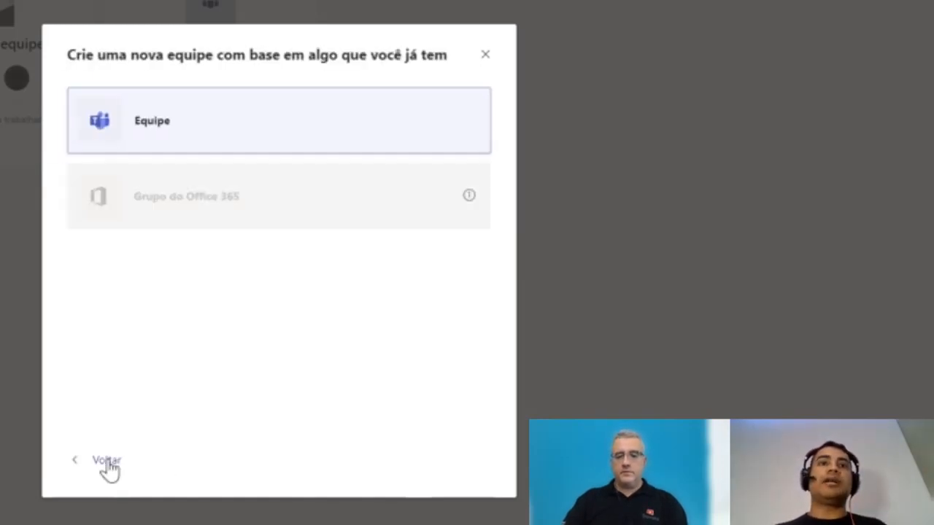
{"action": "left_click", "coordinate": [105, 463]}
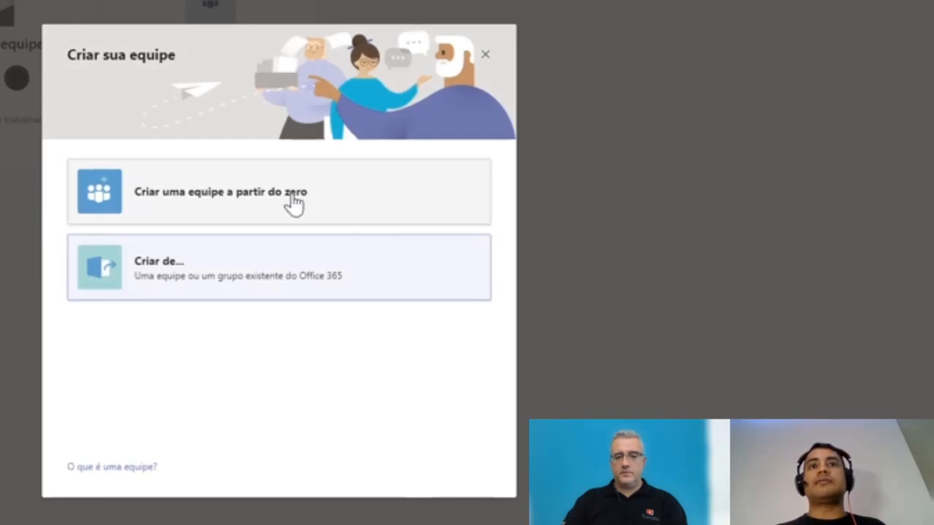
Step: Choose to create the team from scratch with the type Privado
{"action": "left_click", "coordinate": [257, 210]}
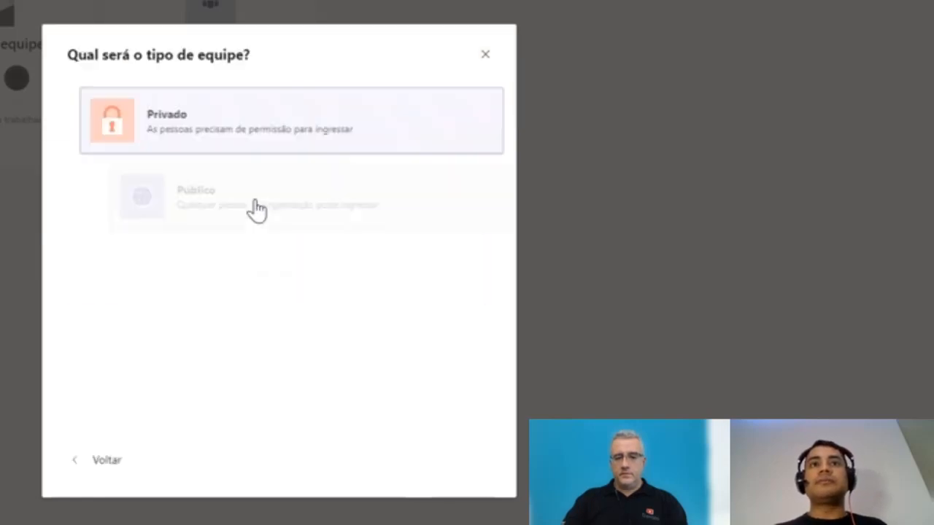
{"action": "left_click", "coordinate": [232, 138]}
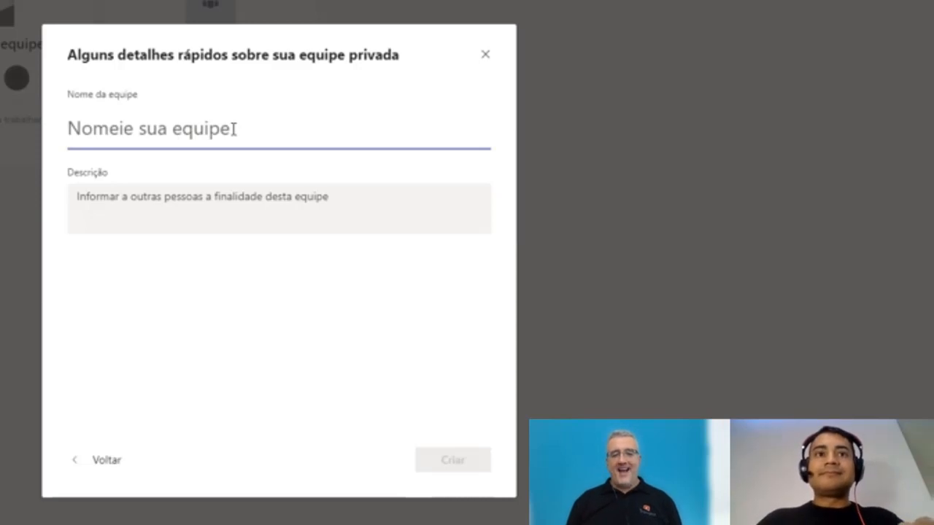
{"action": "type", "text": "Dicas do"}
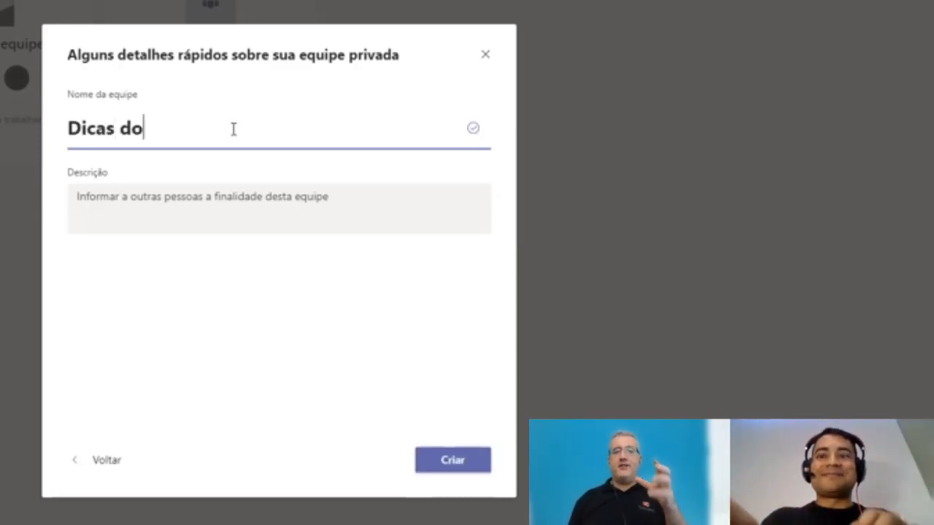
{"action": "key", "text": "BackSpace"}
{"action": "key", "text": "BackSpace"}
{"action": "key", "text": "BackSpace"}
{"action": "key", "text": "BackSpace"}
{"action": "key", "text": "BackSpace"}
{"action": "key", "text": "BackSpace"}
{"action": "key", "text": "BackSpace"}
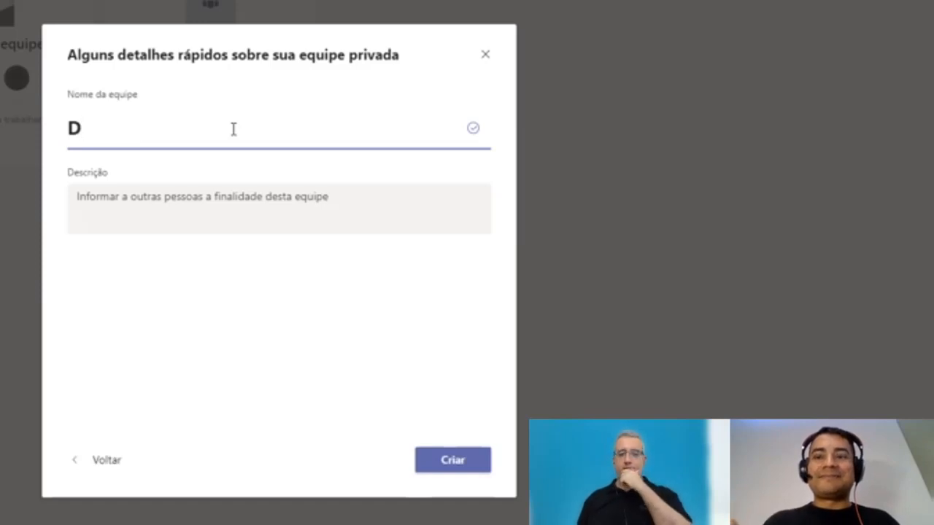
{"action": "key", "text": "BackSpace"}
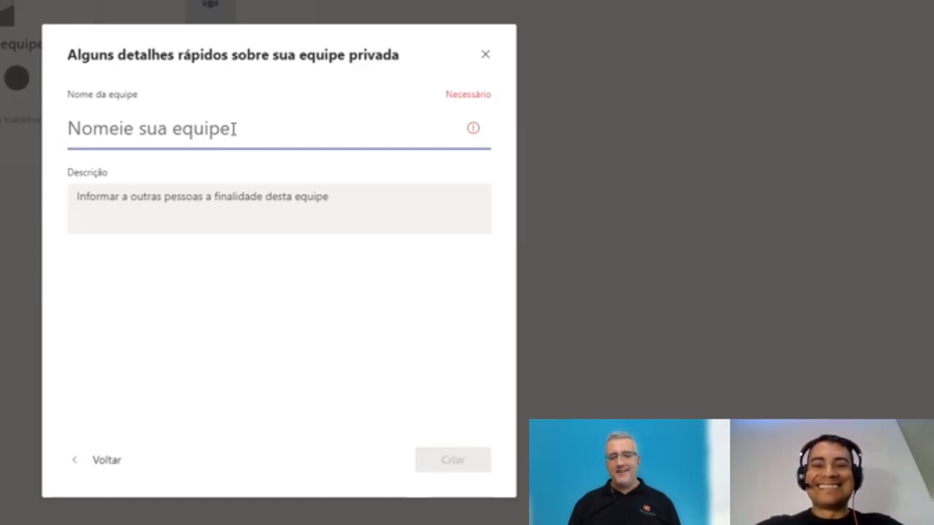
Step: Name the private team "Cooperação e Produtividade em tempos de crise"
{"action": "type", "text": "C"}
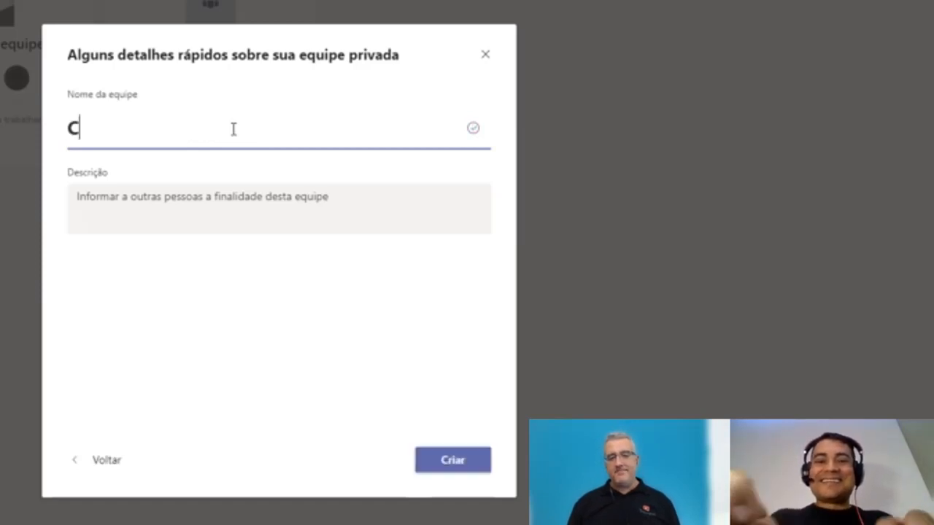
{"action": "type", "text": "ooperação"}
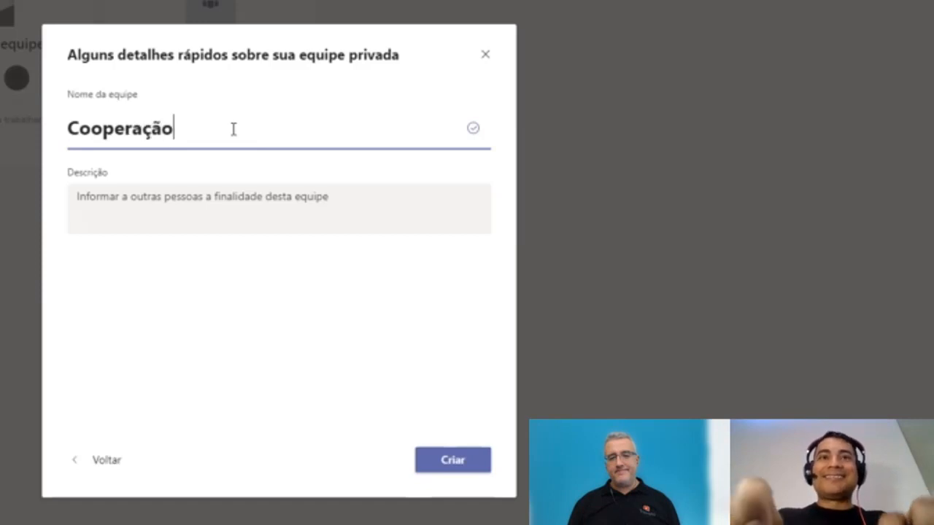
{"action": "type", "text": " e Produtiv"}
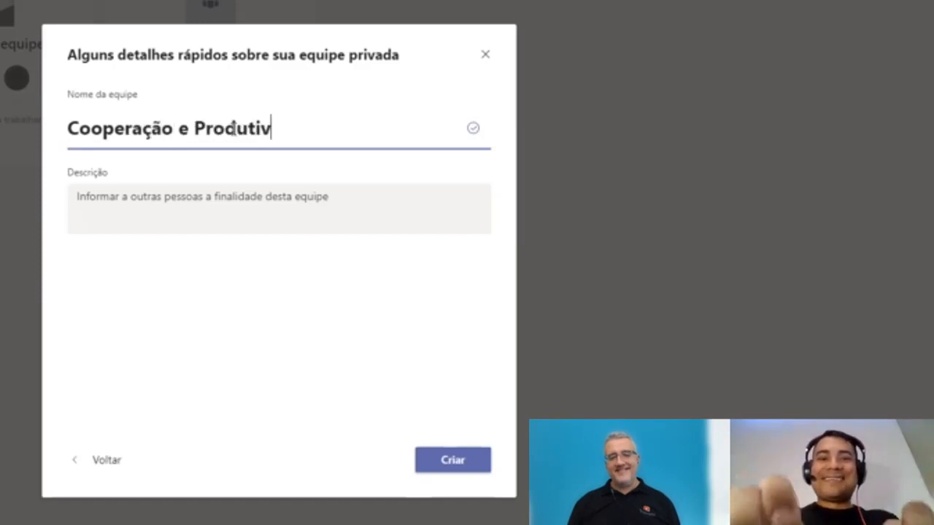
{"action": "type", "text": "ida"}
{"action": "key", "text": "BackSpace"}
{"action": "key", "text": "BackSpace"}
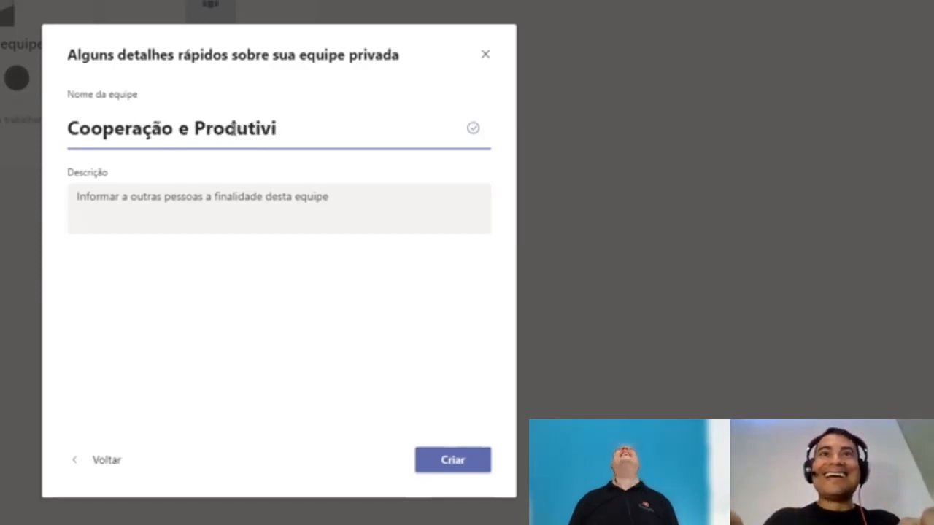
{"action": "key", "text": "BackSpace"}
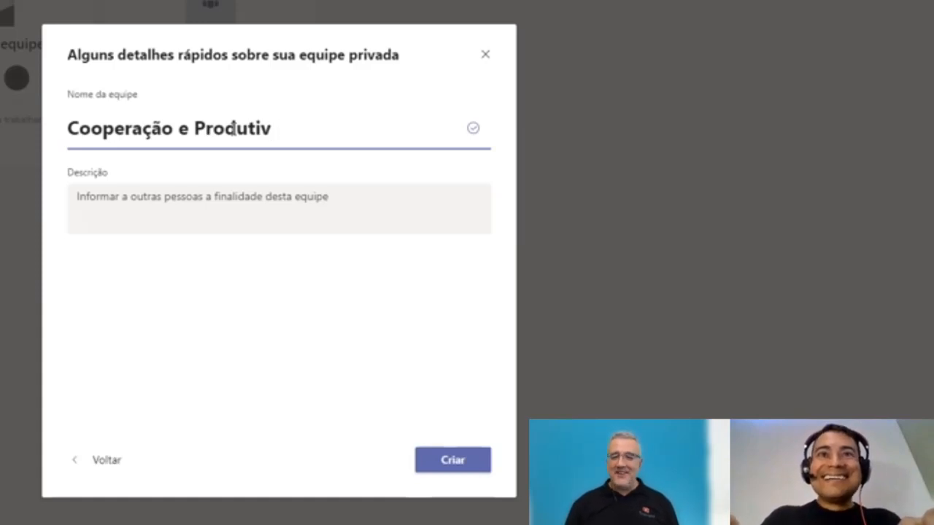
{"action": "type", "text": "idade e"}
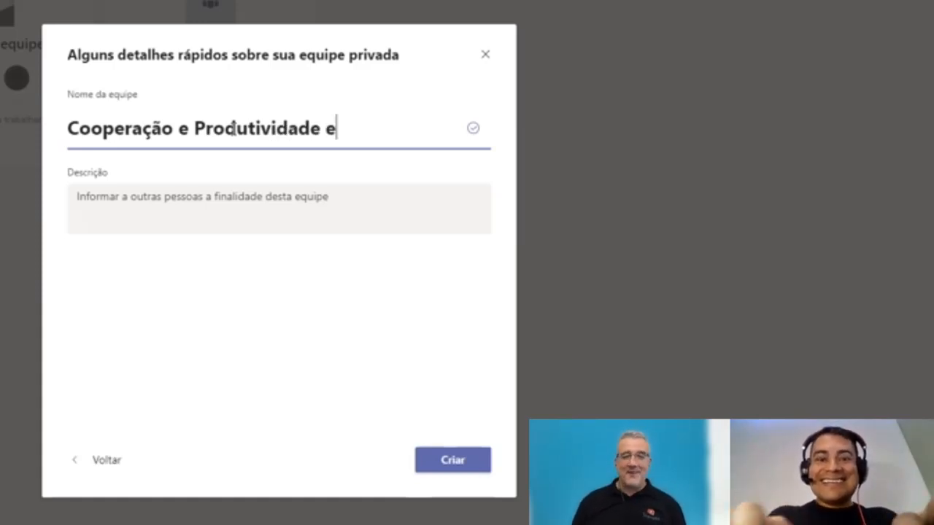
{"action": "type", "text": "m tempos de"}
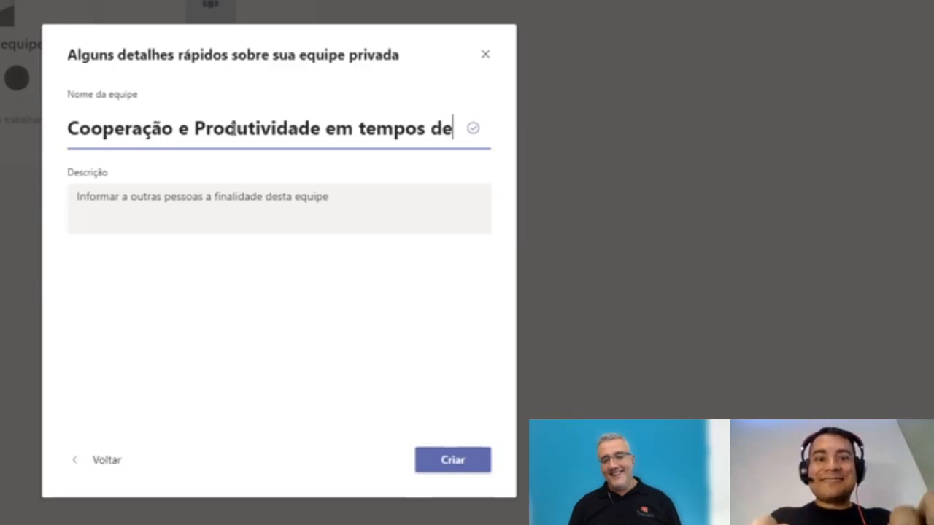
{"action": "type", "text": " crise"}
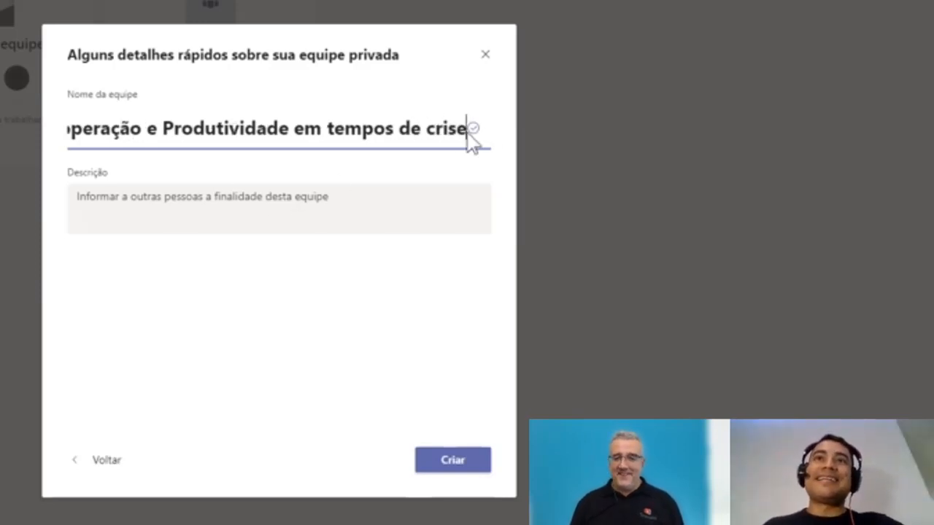
Step: Copy the team name into the description as "Cooperação e Produtividade em tempos de crise" and create the team
{"action": "left_click", "coordinate": [464, 136]}
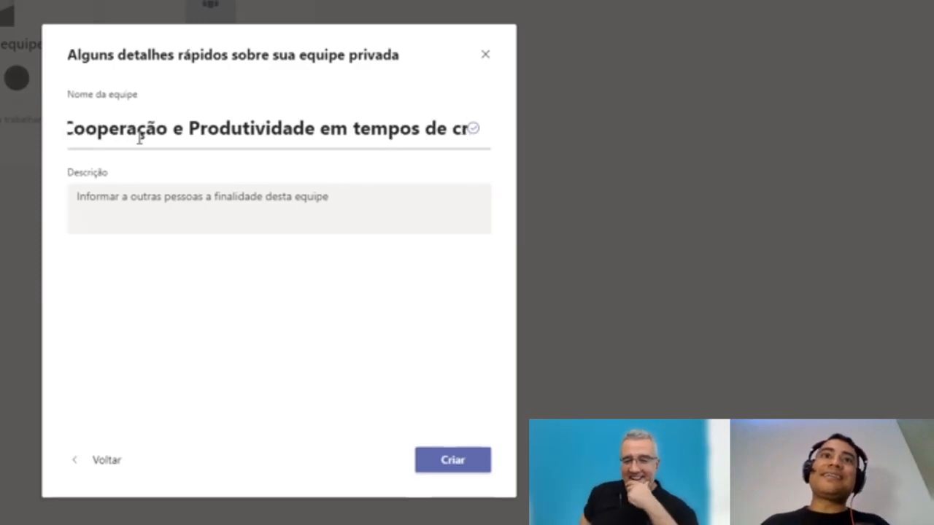
{"action": "left_click_drag", "start_coordinate": [75, 128], "coordinate": [596, 143]}
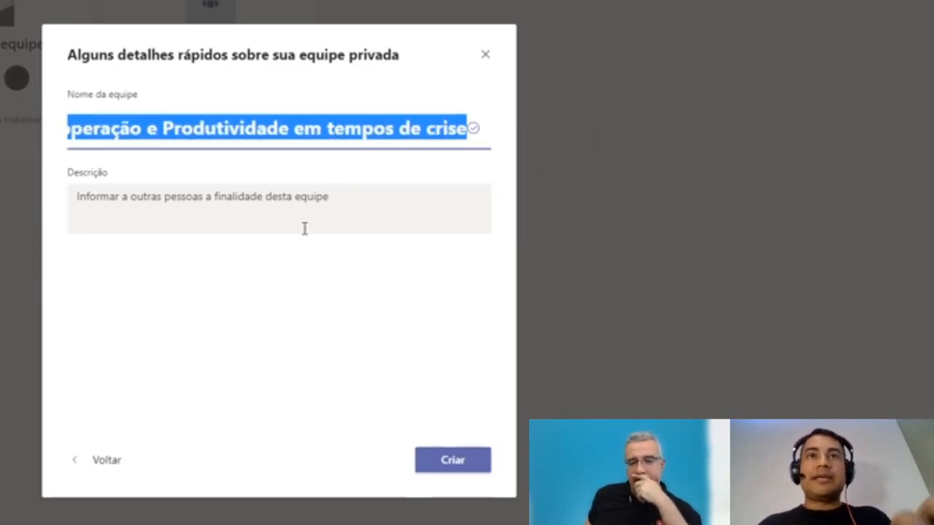
{"action": "left_click", "coordinate": [216, 223]}
{"action": "type", "text": "Cooperação e Produtividade em tempos de crise"}
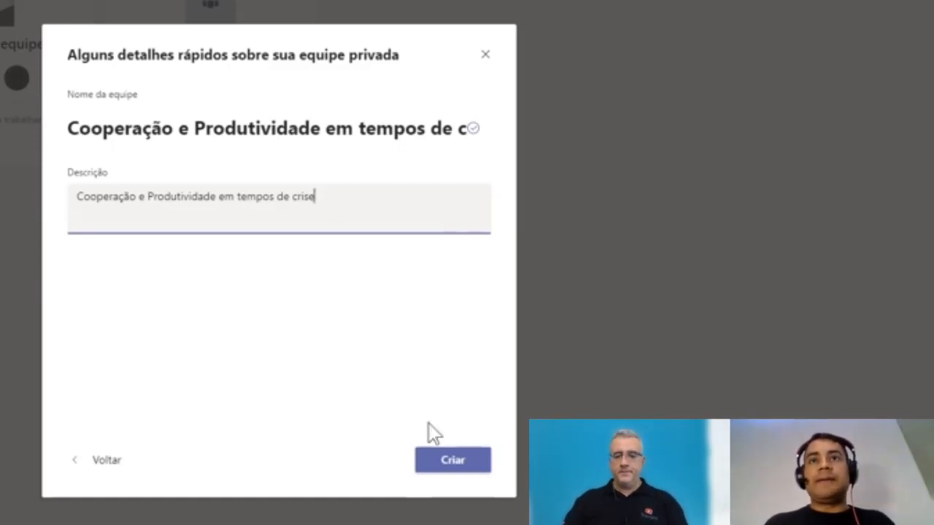
{"action": "left_click", "coordinate": [456, 472]}
{"action": "left_click", "coordinate": [456, 470]}
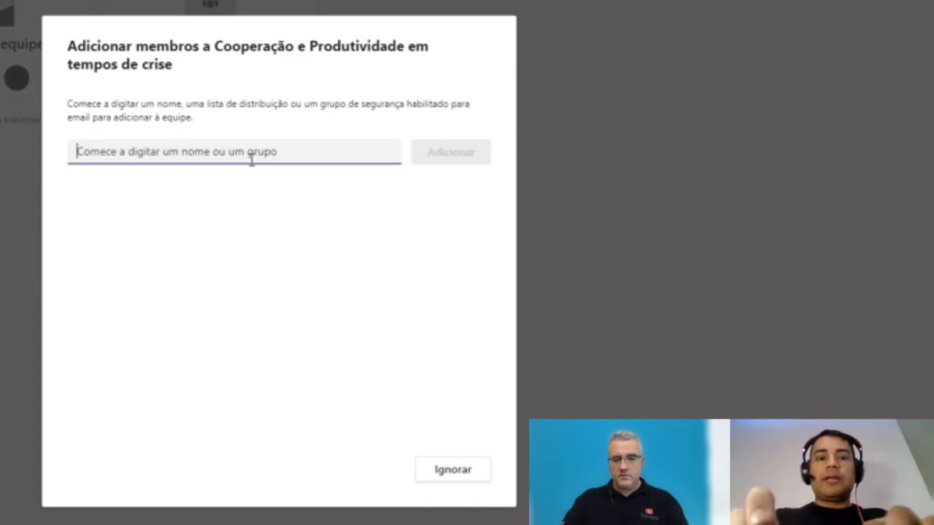
Step: Add the colleague listed as Diretor Administrativo to the team and set their role to Proprietário
{"action": "type", "text": "ales"}
{"action": "left_click", "coordinate": [233, 191]}
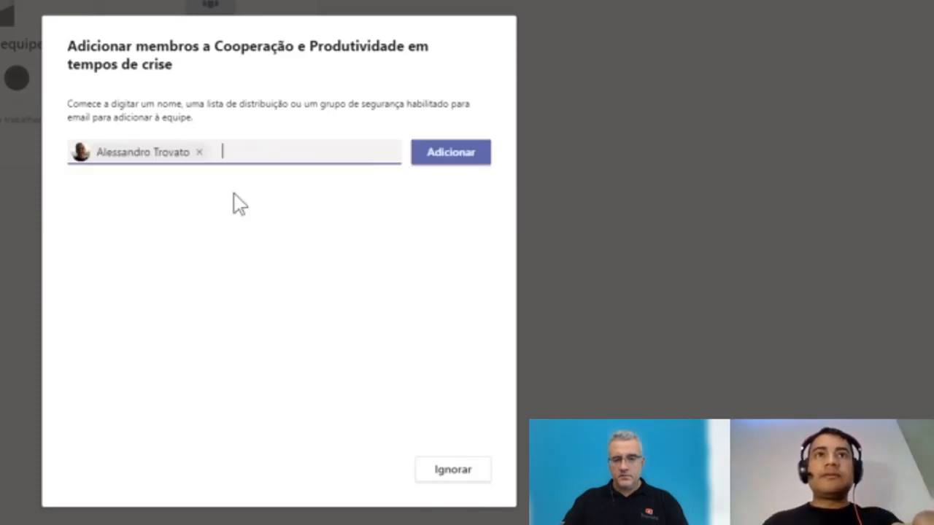
{"action": "left_click", "coordinate": [442, 155]}
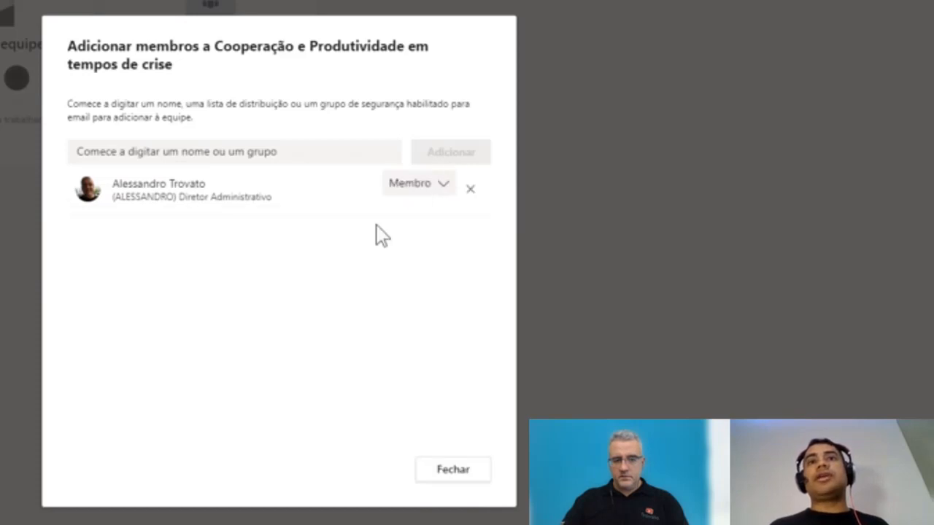
{"action": "left_click", "coordinate": [420, 194]}
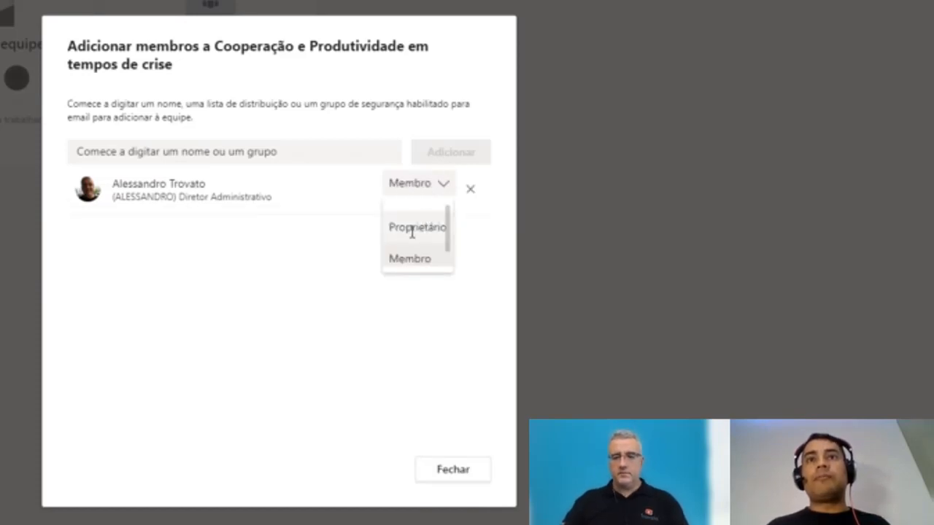
{"action": "left_click", "coordinate": [413, 228]}
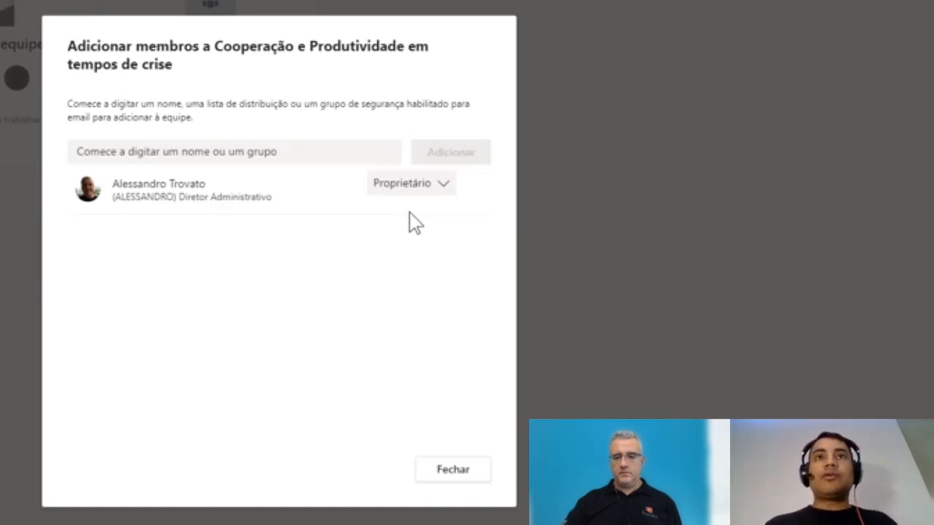
Step: Add the colleague listed as Sócia proprietária as a Membro and finish adding members
{"action": "left_click", "coordinate": [344, 152]}
{"action": "type", "text": "marcia"}
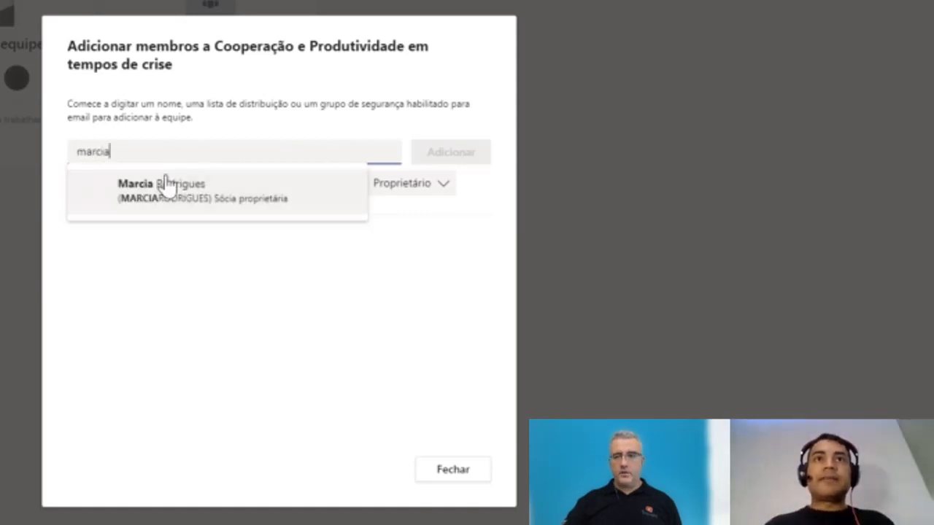
{"action": "left_click", "coordinate": [168, 185]}
{"action": "left_click", "coordinate": [464, 155]}
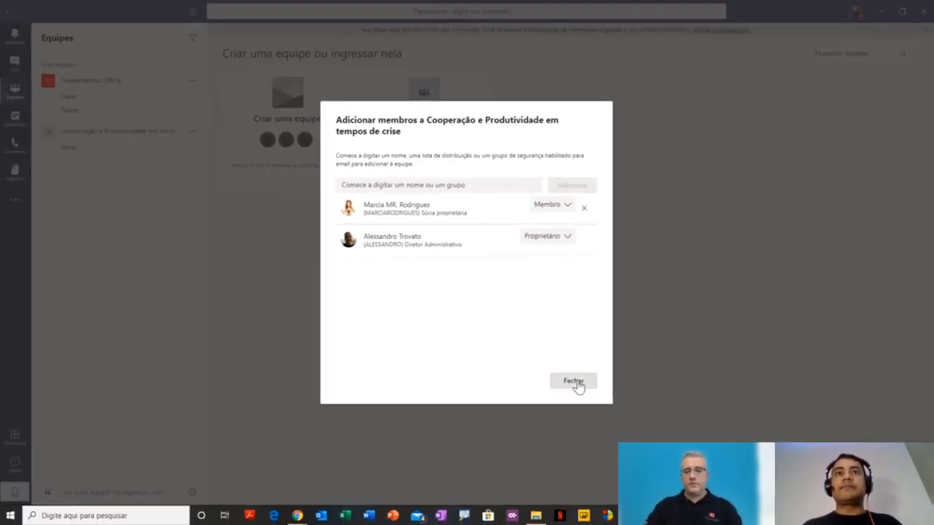
{"action": "left_click", "coordinate": [575, 383]}
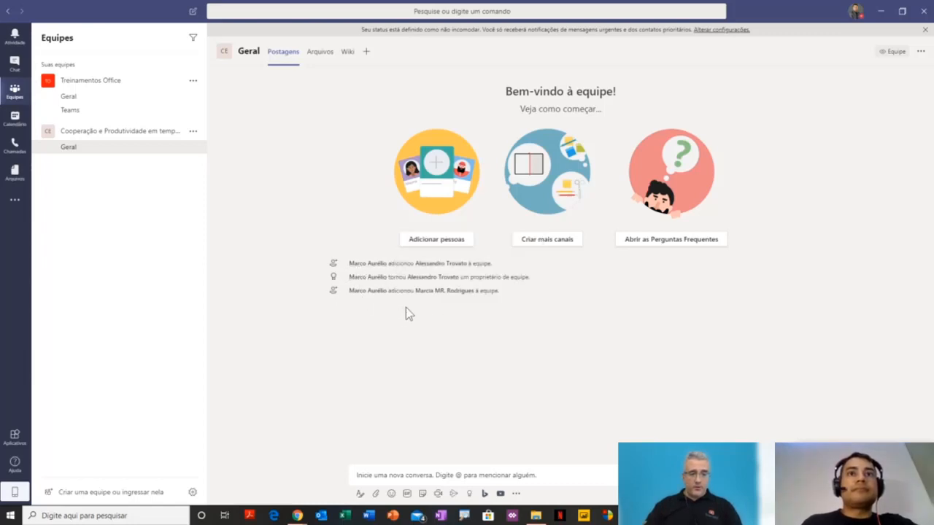
Step: Compare the Geral and Teams channels of Treinamentos Office with the new team's Geral channel
{"action": "left_click", "coordinate": [73, 100]}
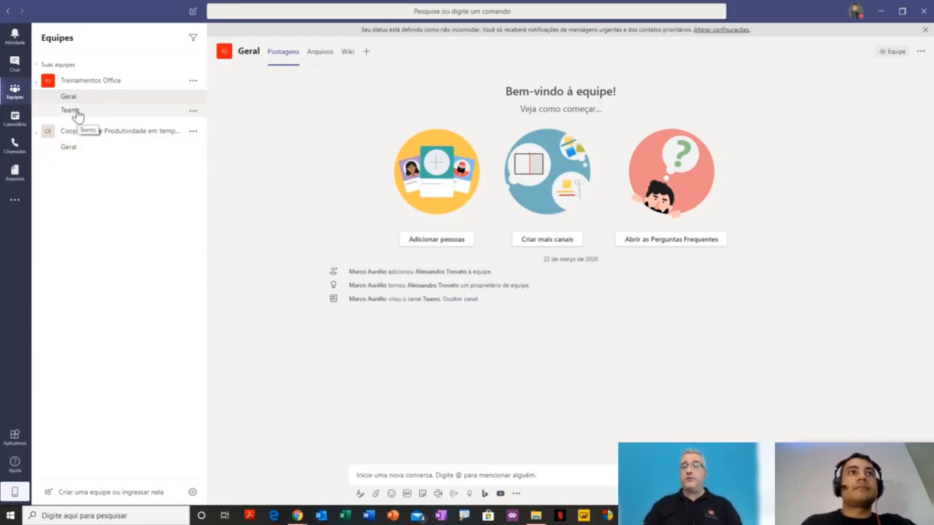
{"action": "left_click", "coordinate": [76, 114]}
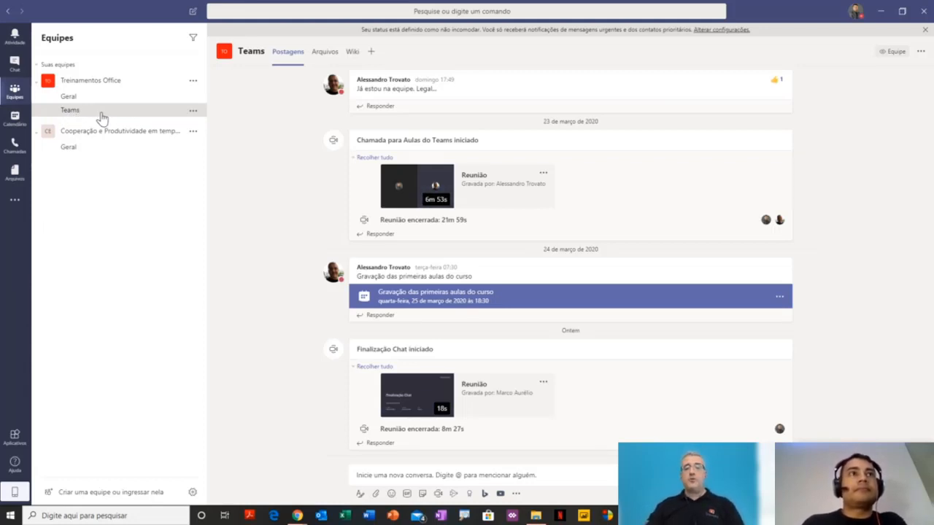
{"action": "left_click", "coordinate": [89, 98]}
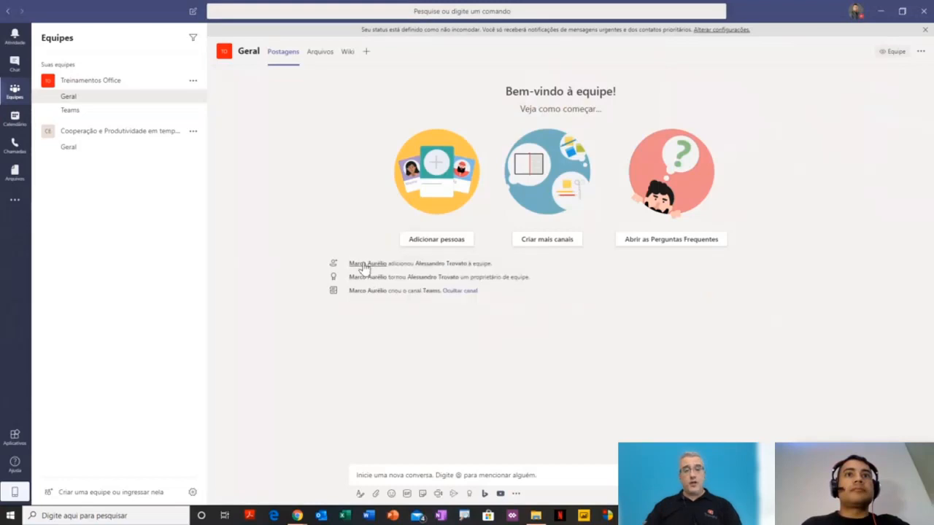
{"action": "left_click", "coordinate": [80, 153]}
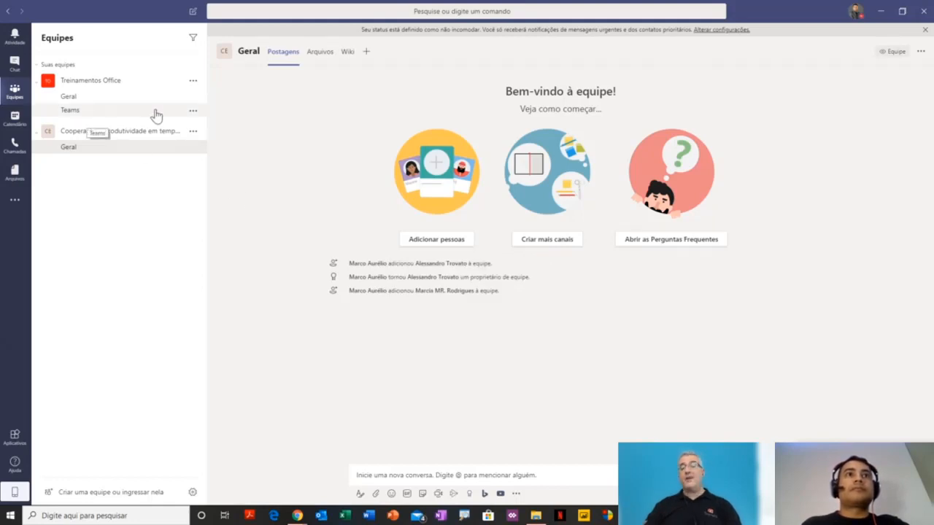
Step: Review the options of the Teams channel and the Treinamentos Office team, and open that team's management page
{"action": "left_click", "coordinate": [192, 111]}
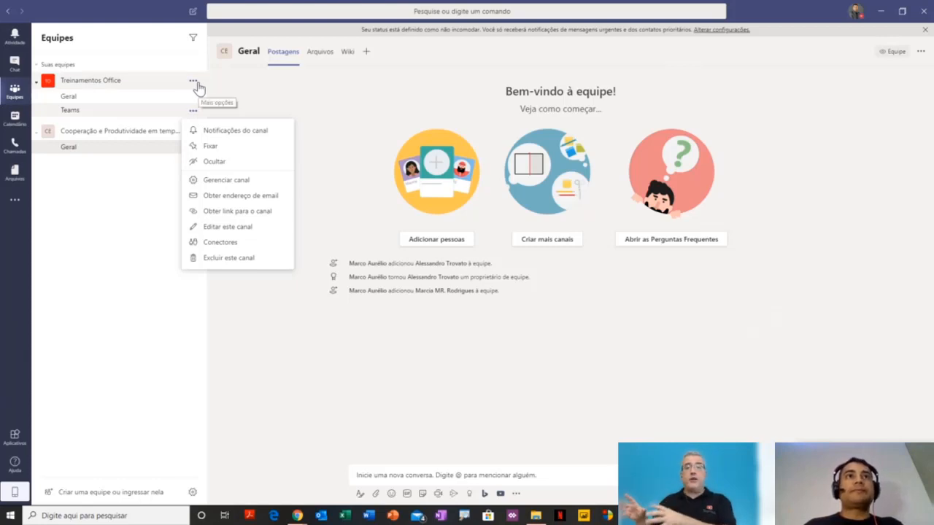
{"action": "left_click", "coordinate": [194, 81]}
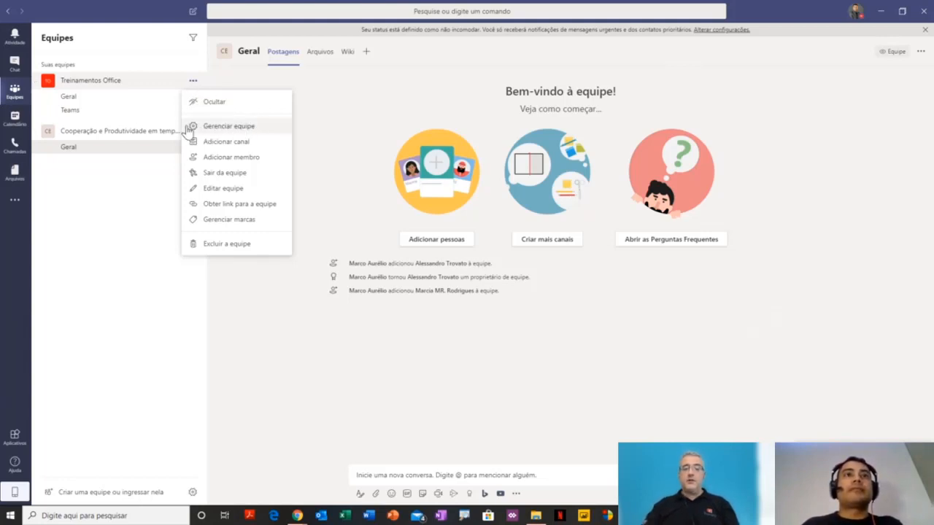
{"action": "left_click", "coordinate": [256, 129]}
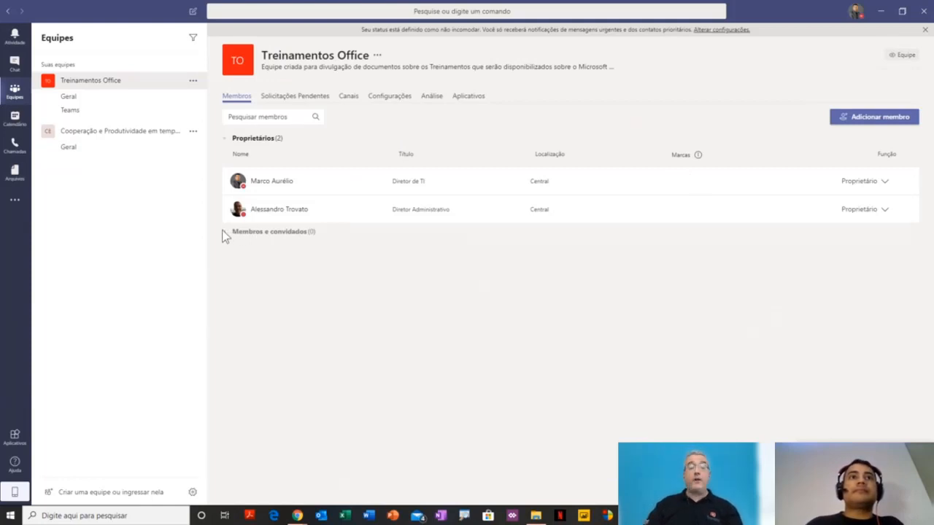
Step: Open the management page of "Cooperação e Produtividade em tempos de crise" and expand its Membros e convidados list
{"action": "left_click", "coordinate": [193, 133]}
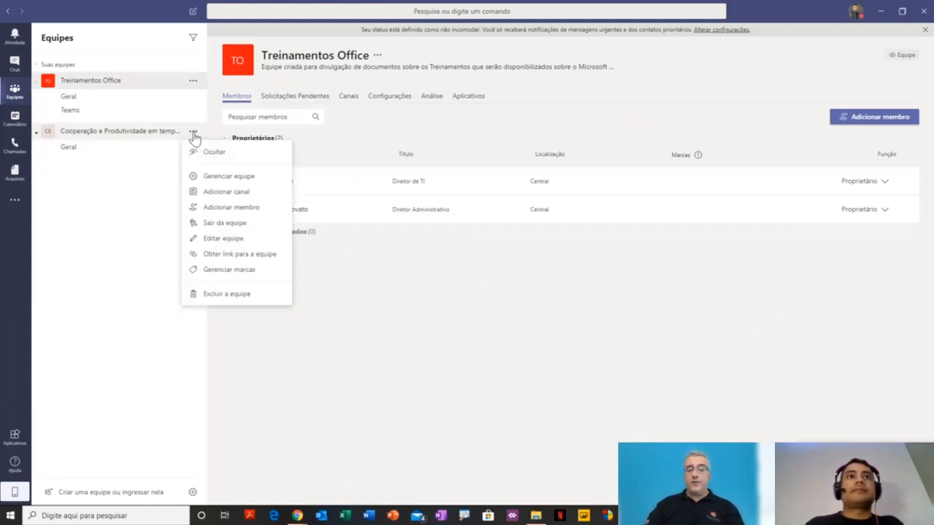
{"action": "left_click", "coordinate": [227, 177]}
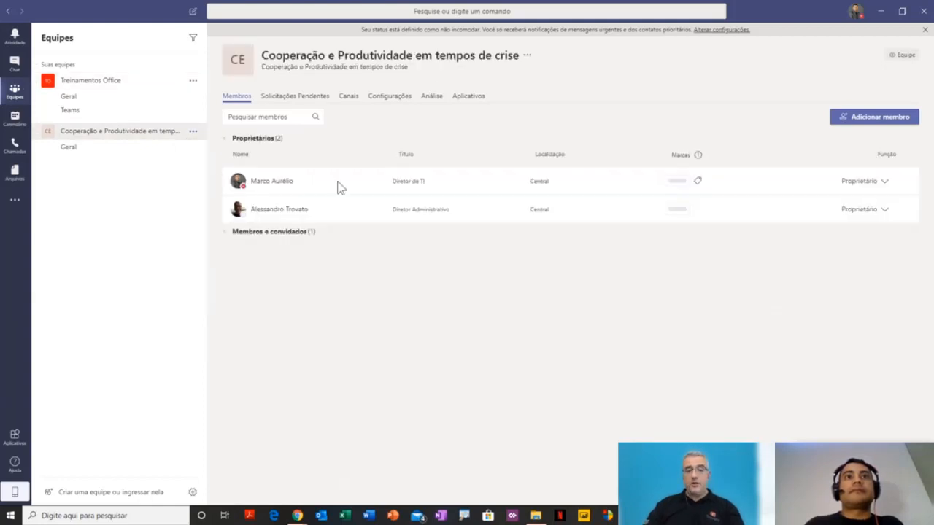
{"action": "left_click", "coordinate": [227, 238]}
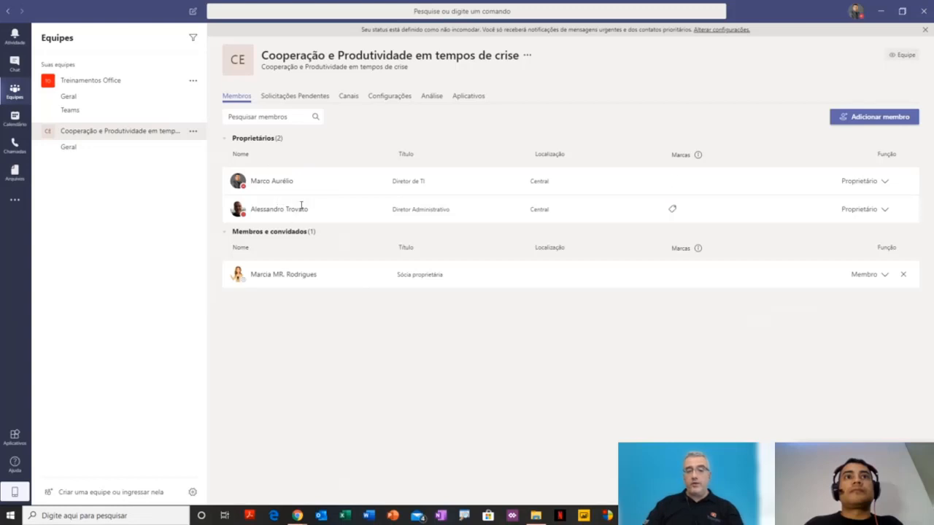
{"action": "mouse_move", "coordinate": [274, 277]}
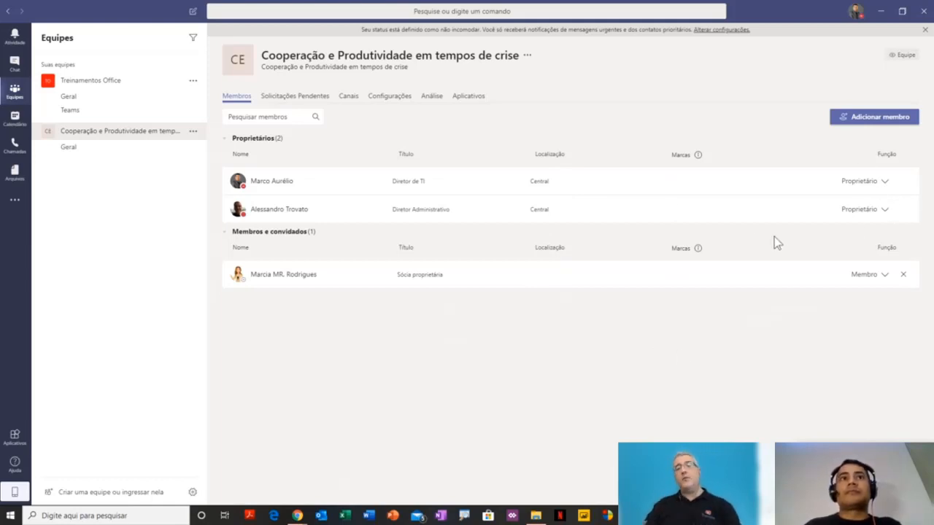
Step: Review the role choices for an owner and the member plus the dialog for adding members, leaving everything as it is
{"action": "left_click", "coordinate": [885, 182]}
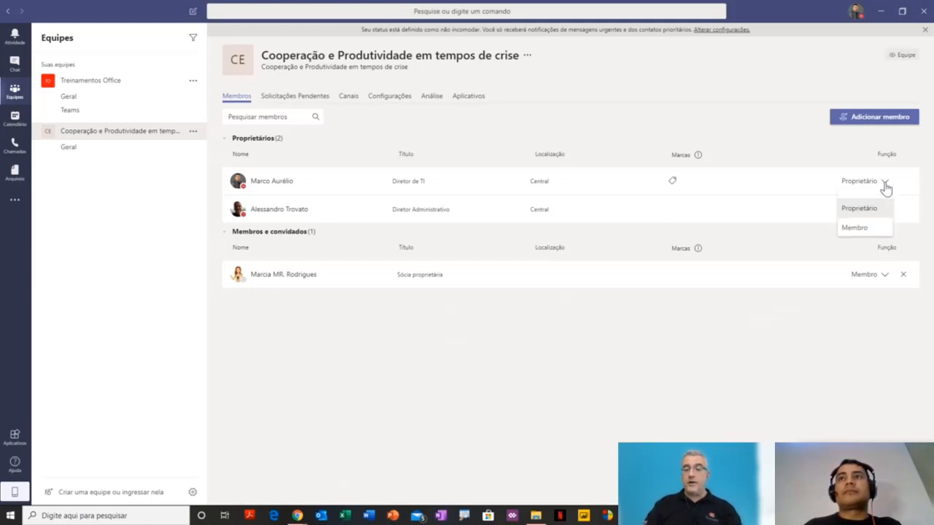
{"action": "left_click", "coordinate": [897, 200]}
{"action": "left_click", "coordinate": [885, 275]}
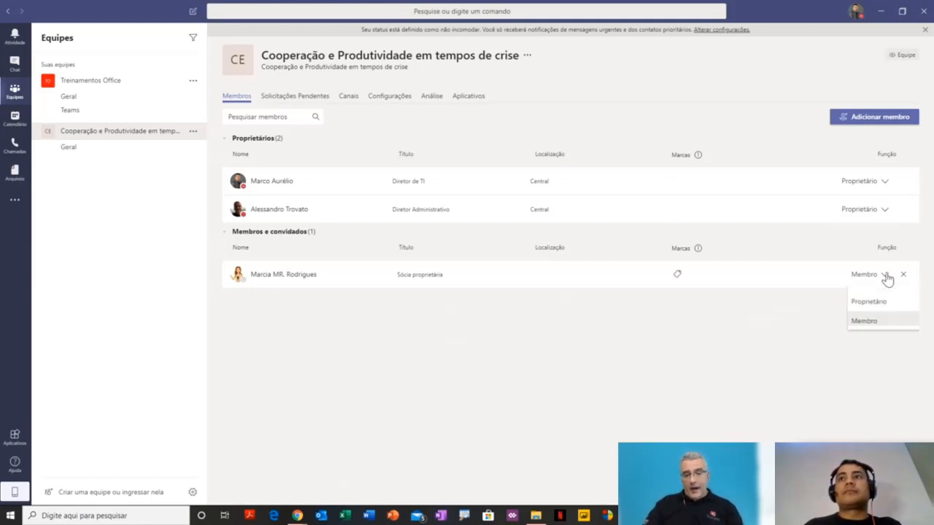
{"action": "left_click", "coordinate": [887, 278]}
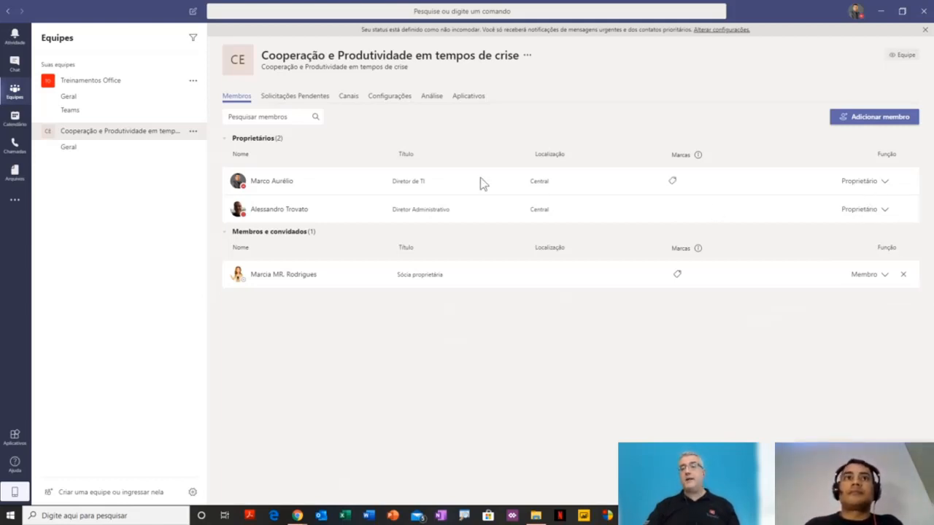
{"action": "left_click", "coordinate": [882, 118]}
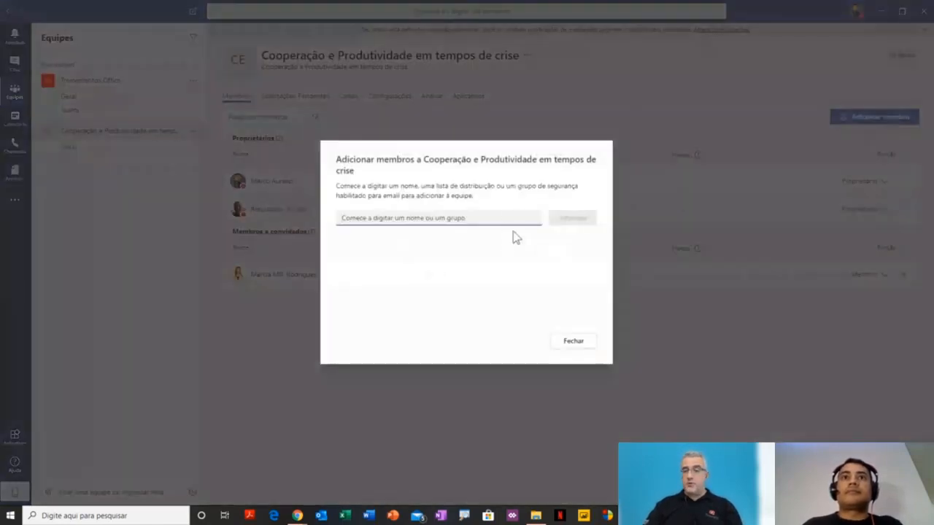
{"action": "left_click", "coordinate": [576, 344]}
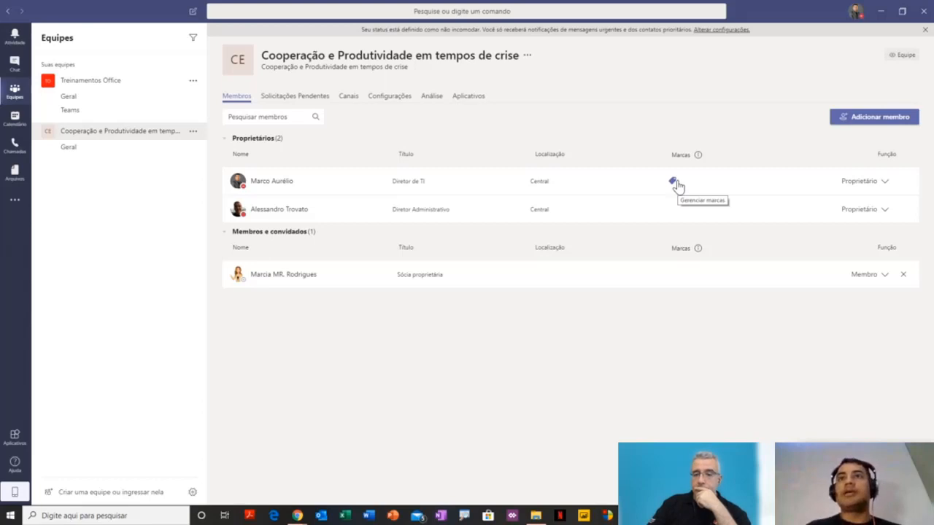
Step: Create the tag "Diretoria" for the owner listed as Diretor de TI
{"action": "left_click", "coordinate": [673, 182]}
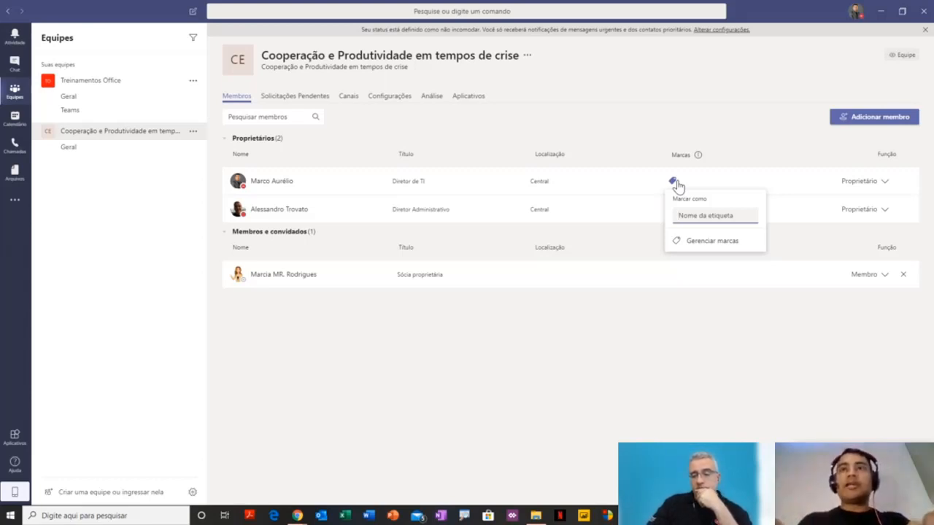
{"action": "type", "text": "Diretoria"}
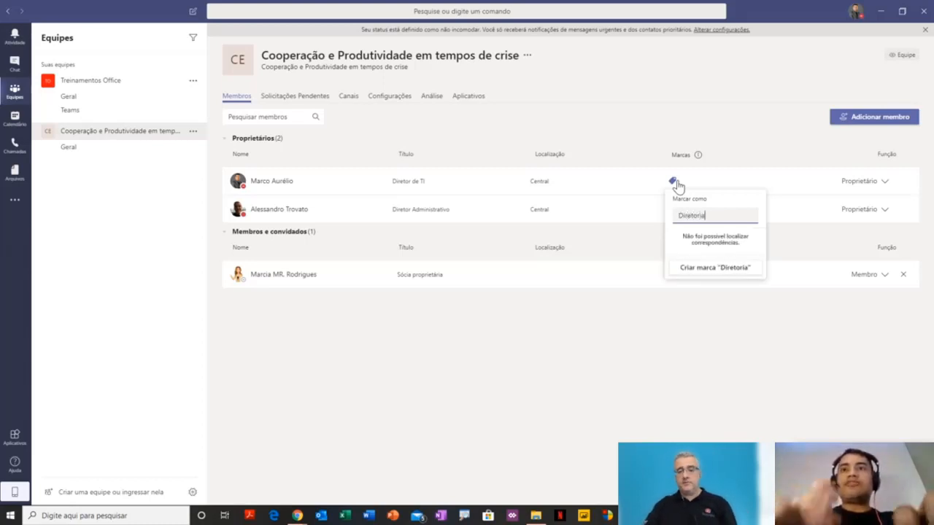
{"action": "left_click", "coordinate": [720, 267]}
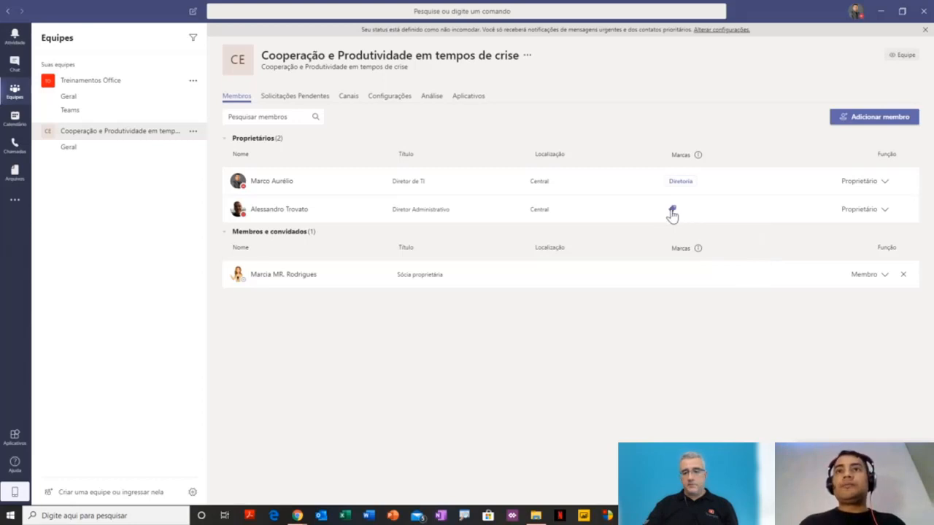
Step: Apply the existing "Diretoria" tag to the owner listed as Diretor Administrativo
{"action": "left_click", "coordinate": [672, 209]}
{"action": "left_click", "coordinate": [704, 264]}
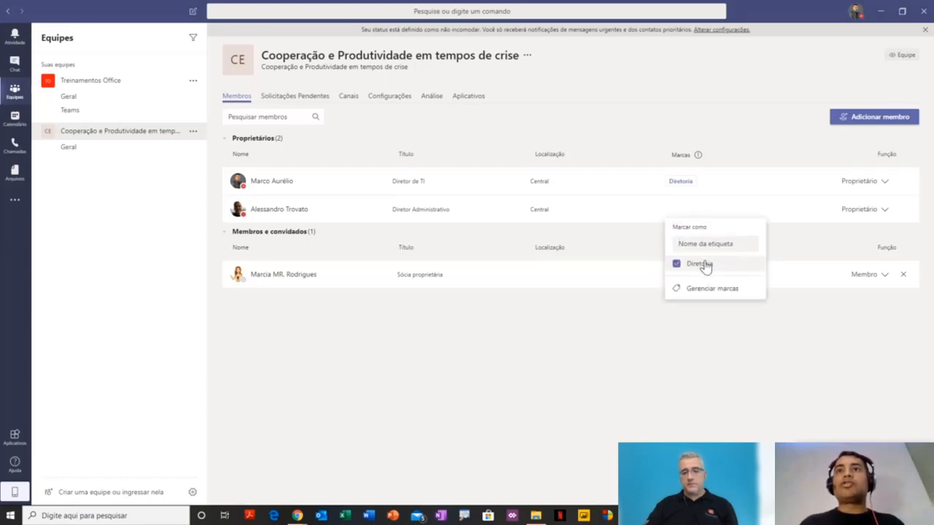
{"action": "left_click", "coordinate": [720, 289]}
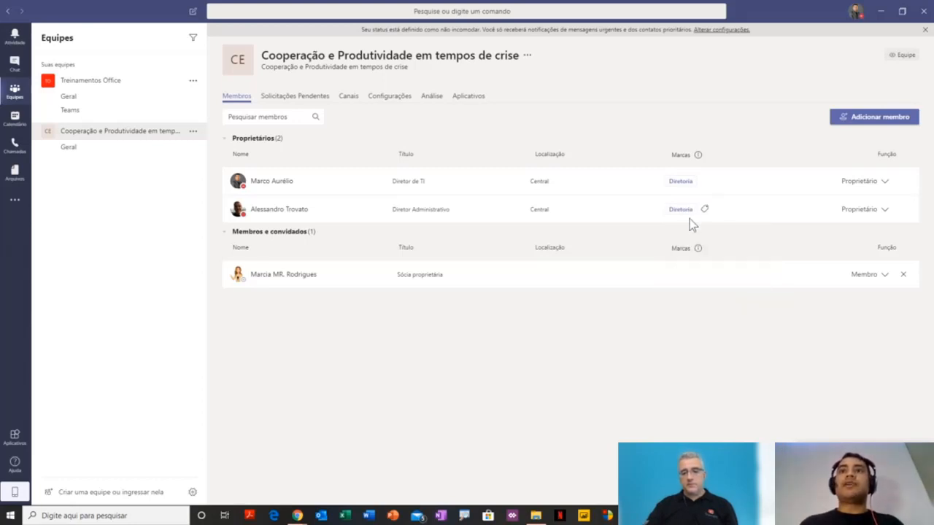
{"action": "left_click", "coordinate": [681, 182]}
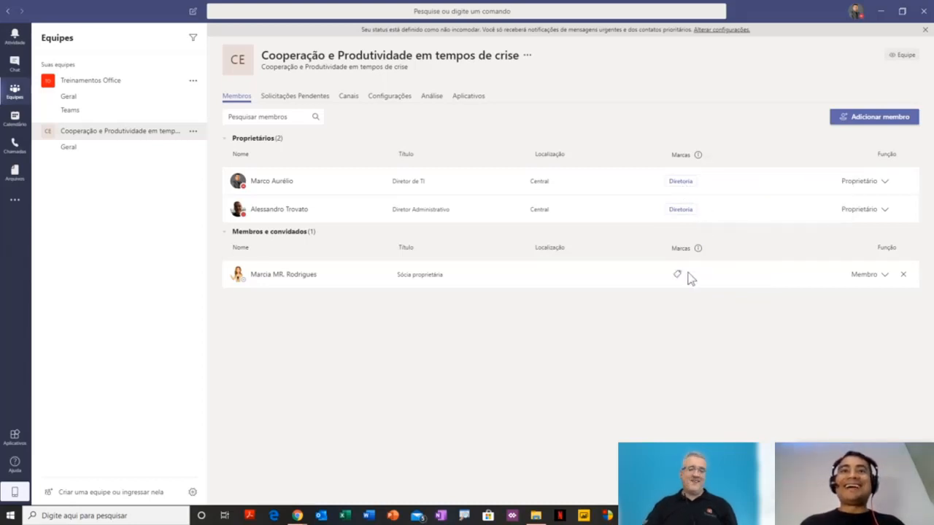
Step: Create the tag "Financeiro" for the member listed as Sócia proprietária and view the tag's details
{"action": "left_click", "coordinate": [677, 275]}
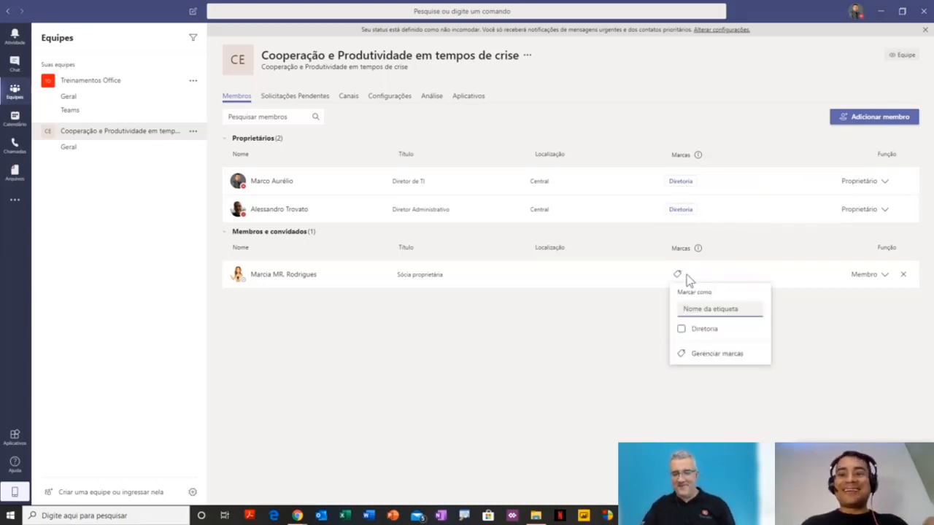
{"action": "type", "text": "Fianc"}
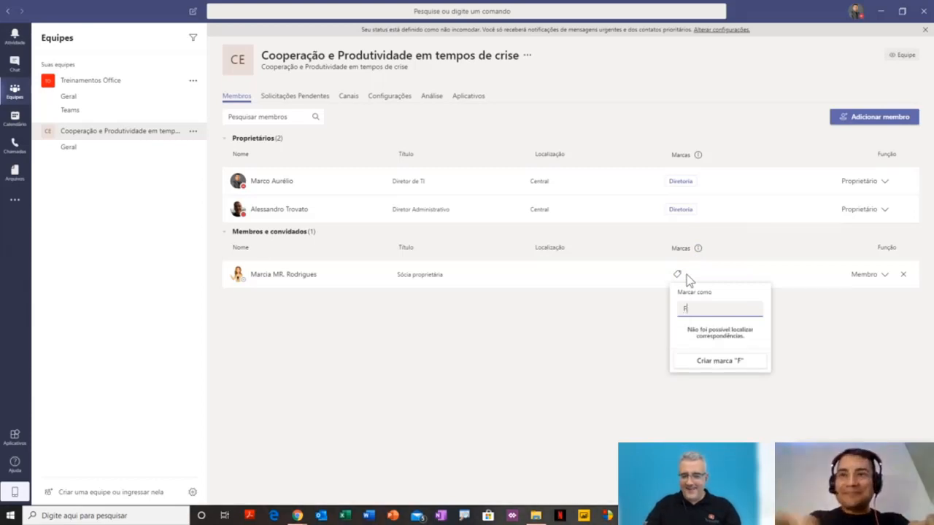
{"action": "key", "text": "BackSpace"}
{"action": "key", "text": "BackSpace"}
{"action": "key", "text": "BackSpace"}
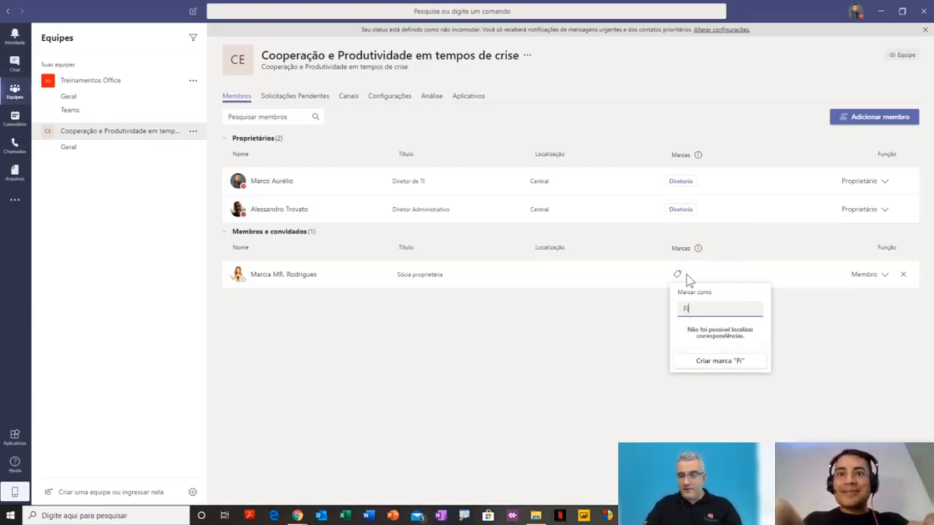
{"action": "type", "text": "nanceiro"}
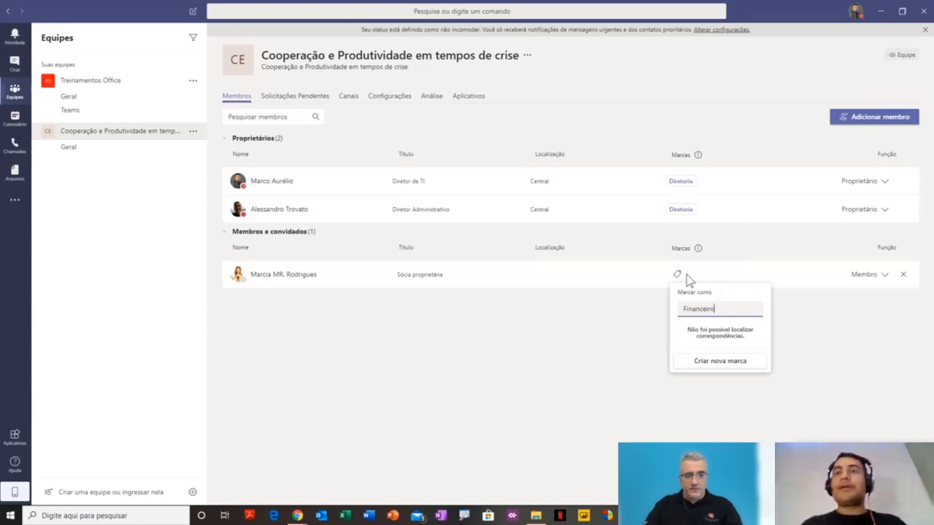
{"action": "left_click", "coordinate": [714, 361]}
{"action": "mouse_move", "coordinate": [698, 248]}
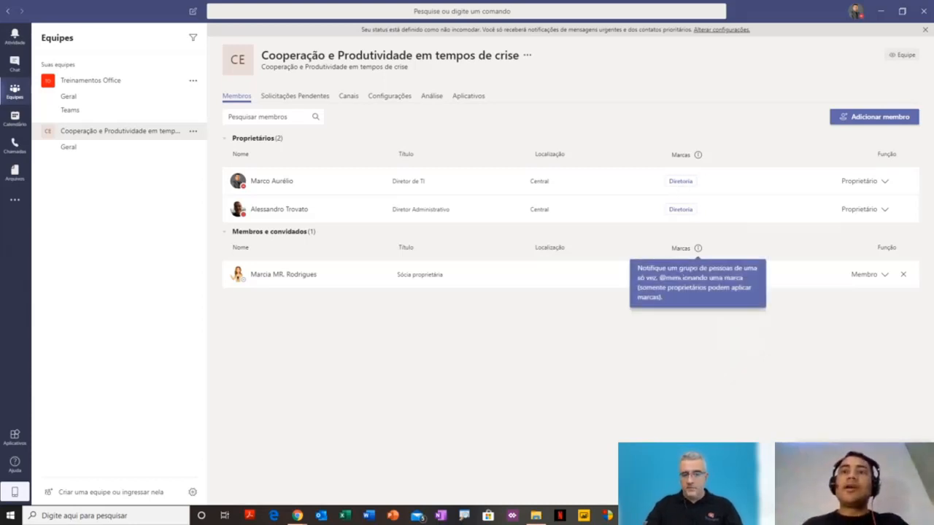
{"action": "left_click", "coordinate": [696, 278]}
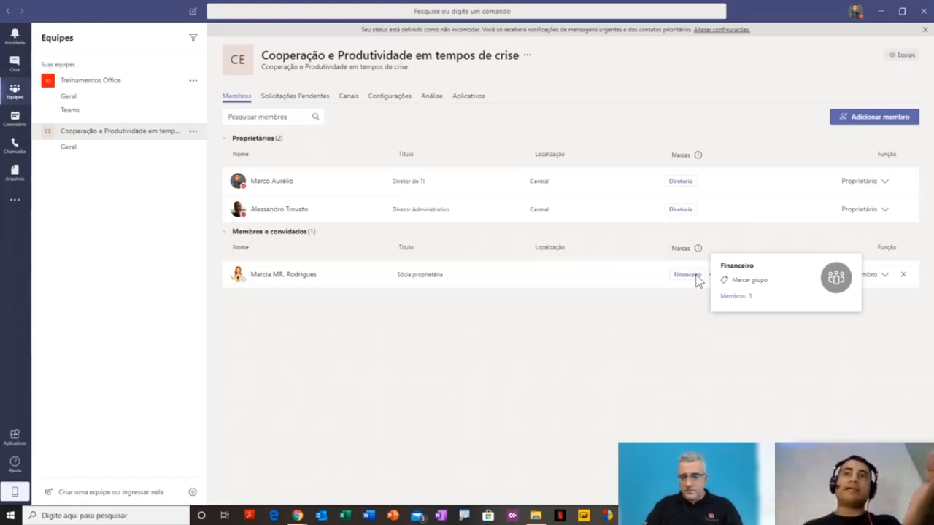
Step: View the team's pending join requests and its list of channels
{"action": "mouse_move", "coordinate": [692, 280]}
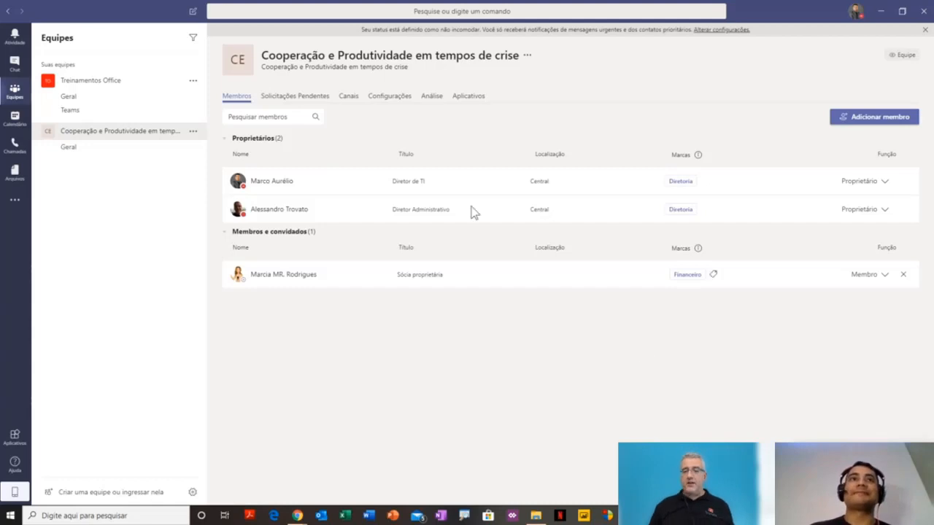
{"action": "left_click", "coordinate": [308, 99]}
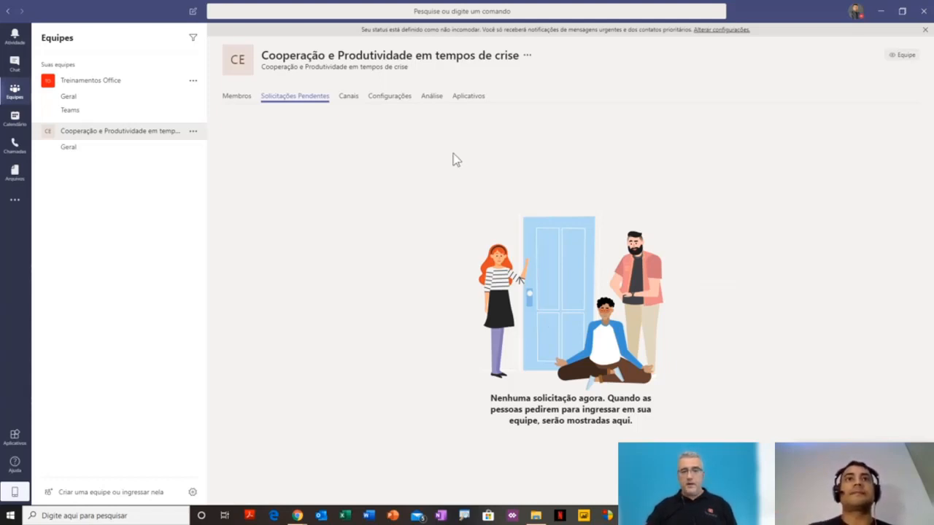
{"action": "left_click", "coordinate": [349, 100]}
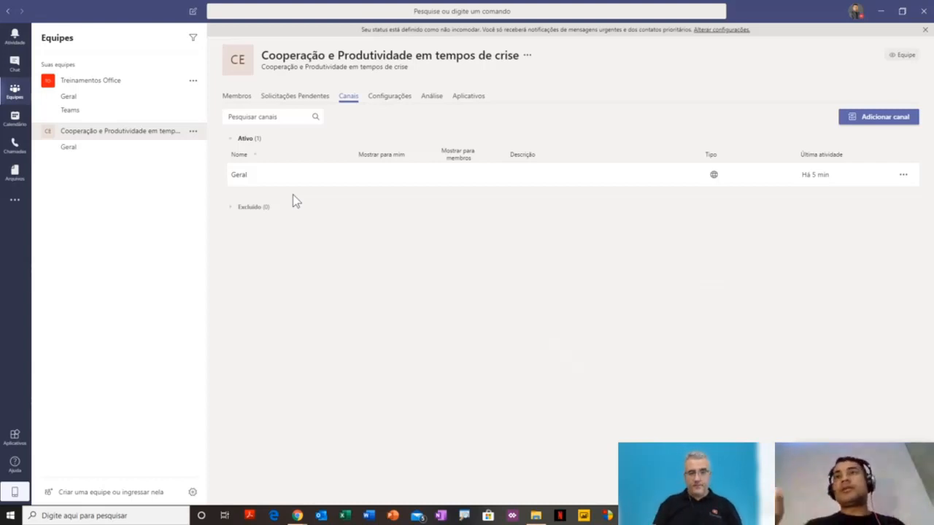
Step: Start a new team channel named "Treinamento" with the description "Canal destinado a informações sobre Treinamento corporativo"
{"action": "left_click", "coordinate": [886, 117]}
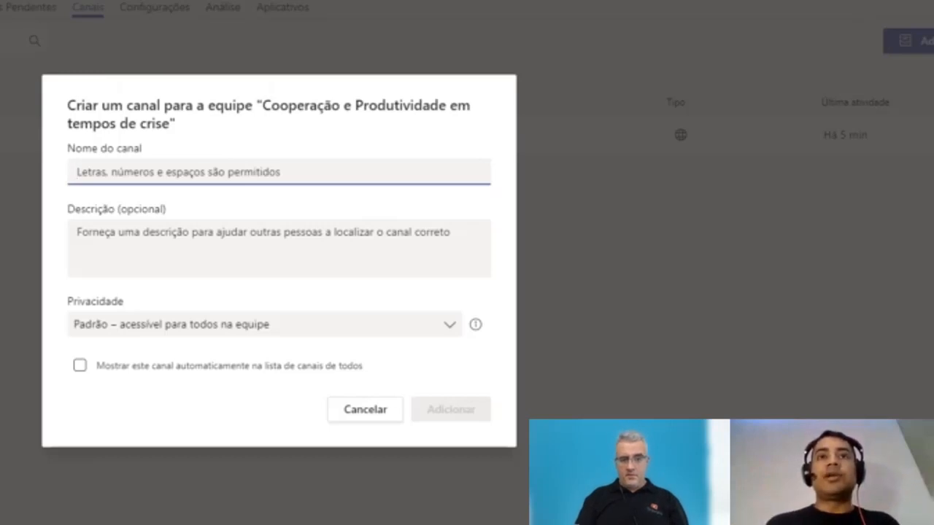
{"action": "type", "text": "Trein"}
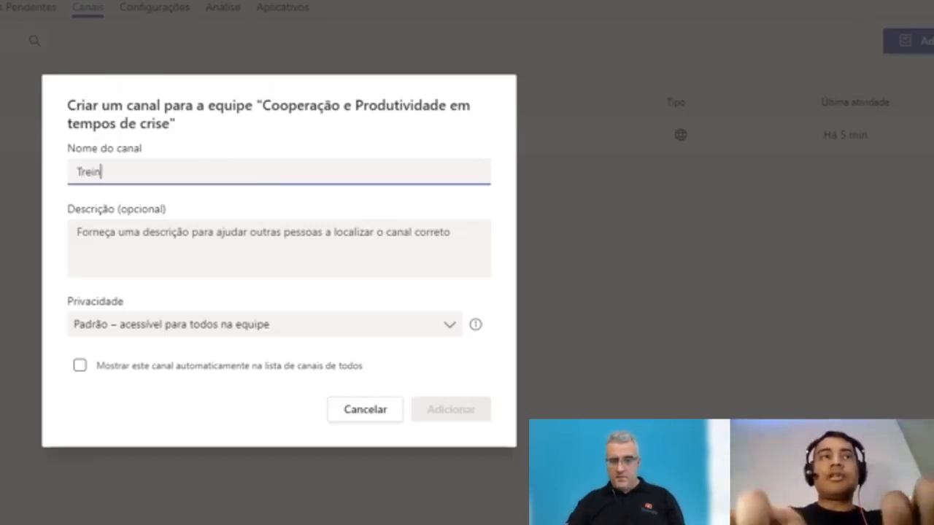
{"action": "type", "text": "amento"}
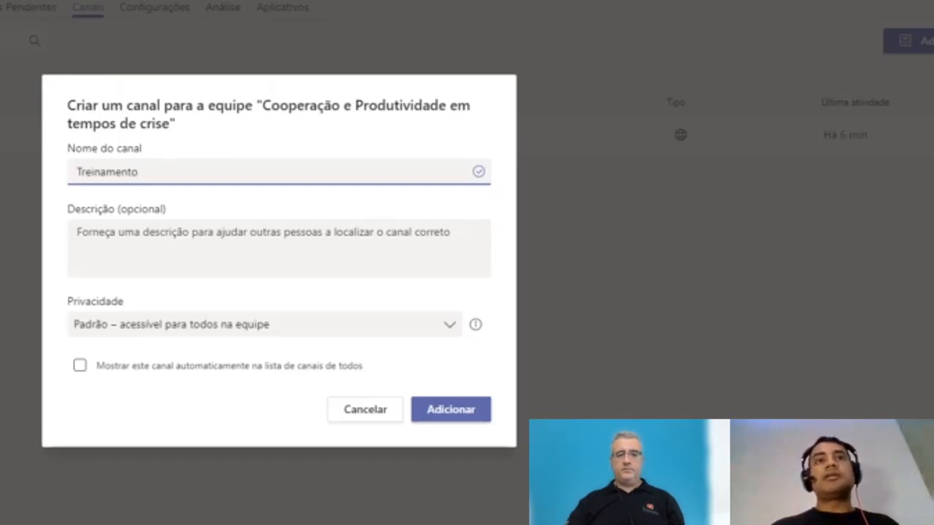
{"action": "left_click", "coordinate": [175, 239]}
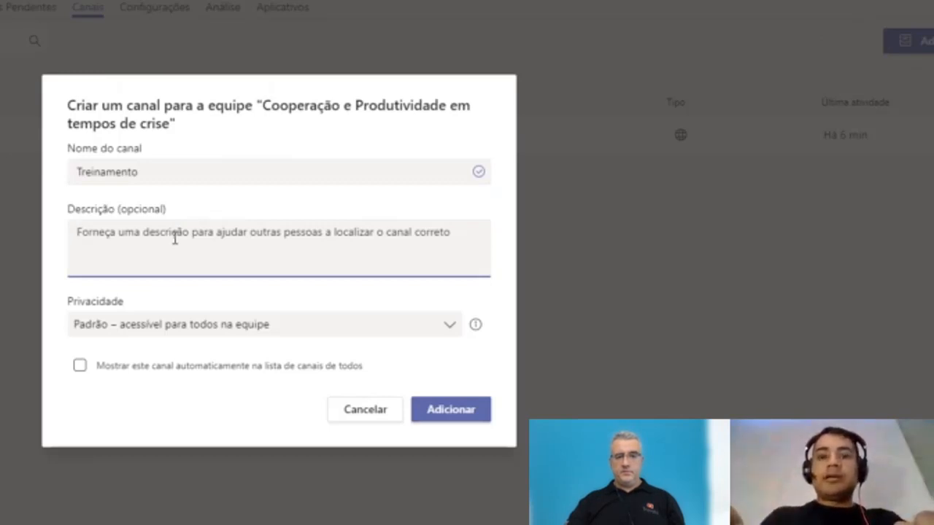
{"action": "type", "text": "Canal des"}
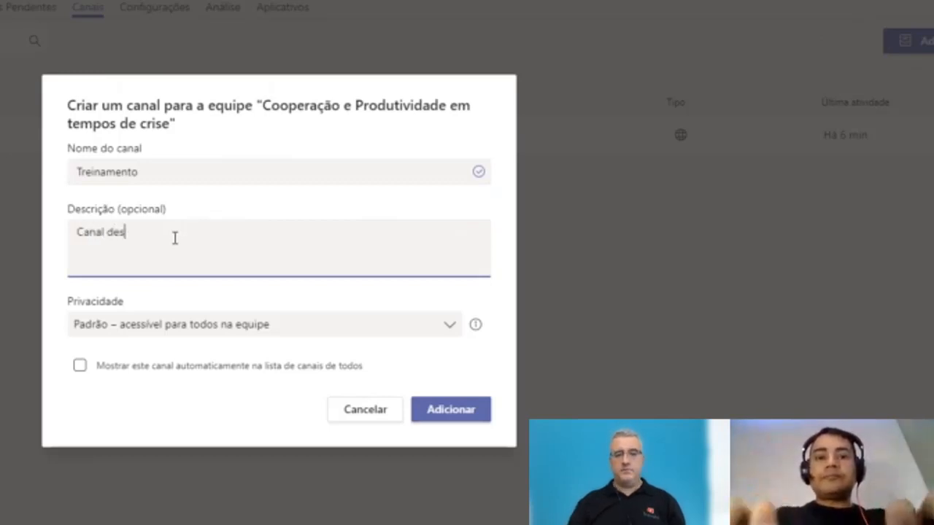
{"action": "type", "text": "tinado a "}
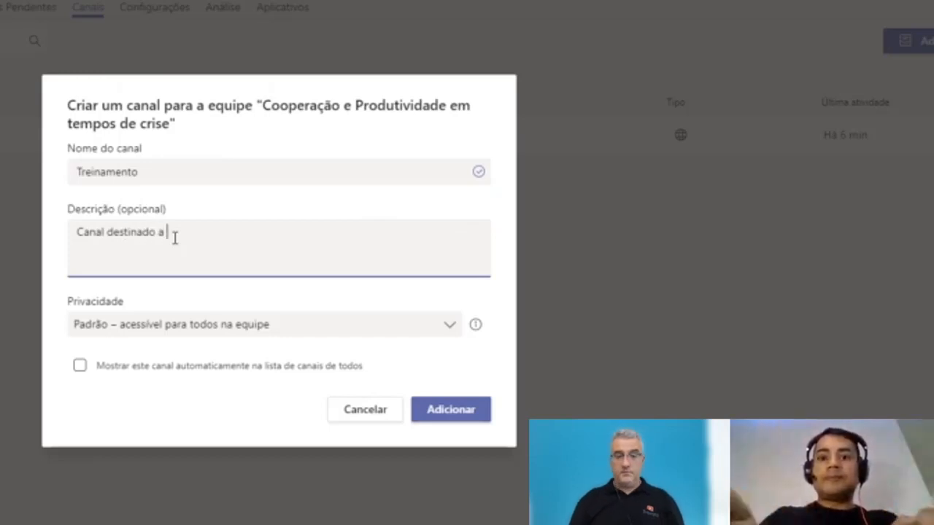
{"action": "type", "text": "informações "}
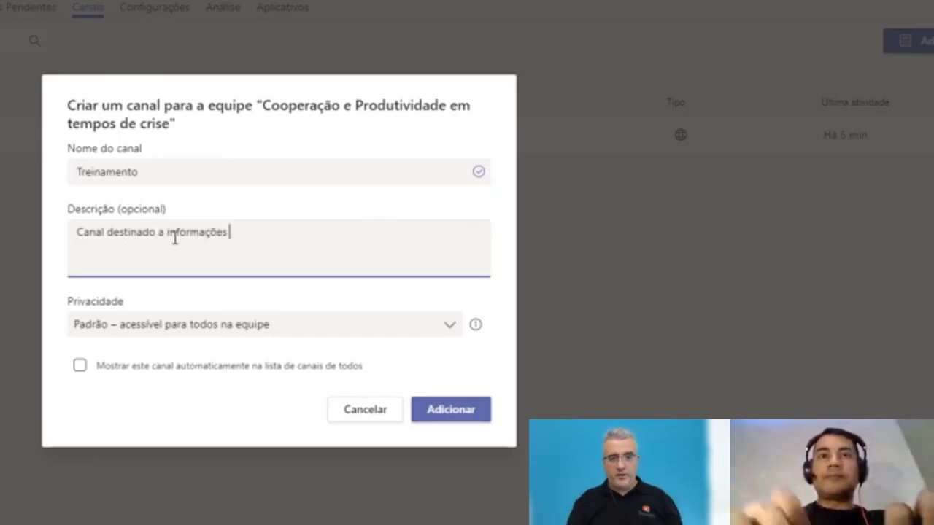
{"action": "type", "text": "sobre Tr"}
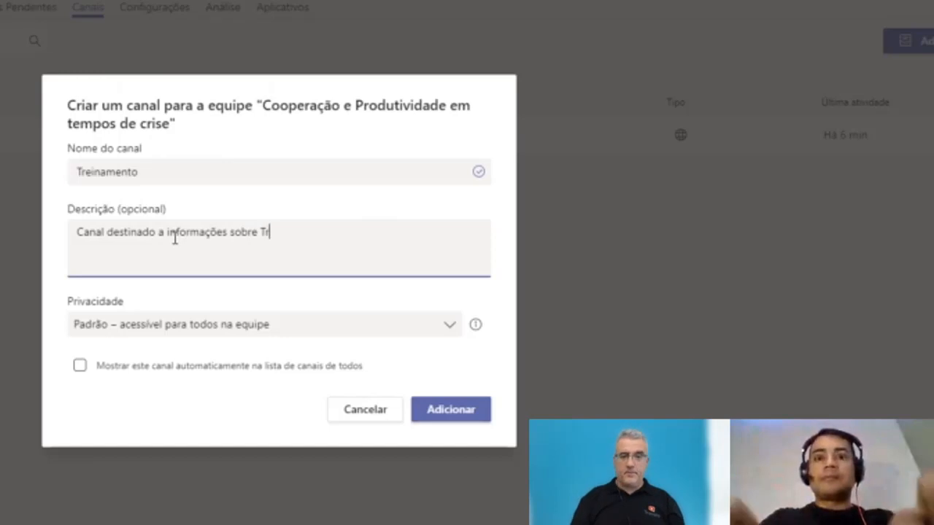
{"action": "type", "text": "einamento"}
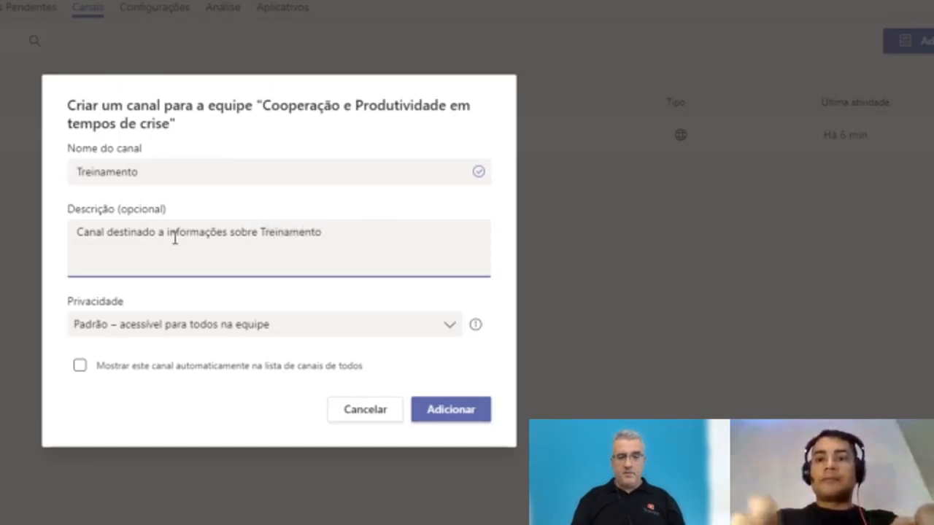
{"action": "type", "text": " corpora"}
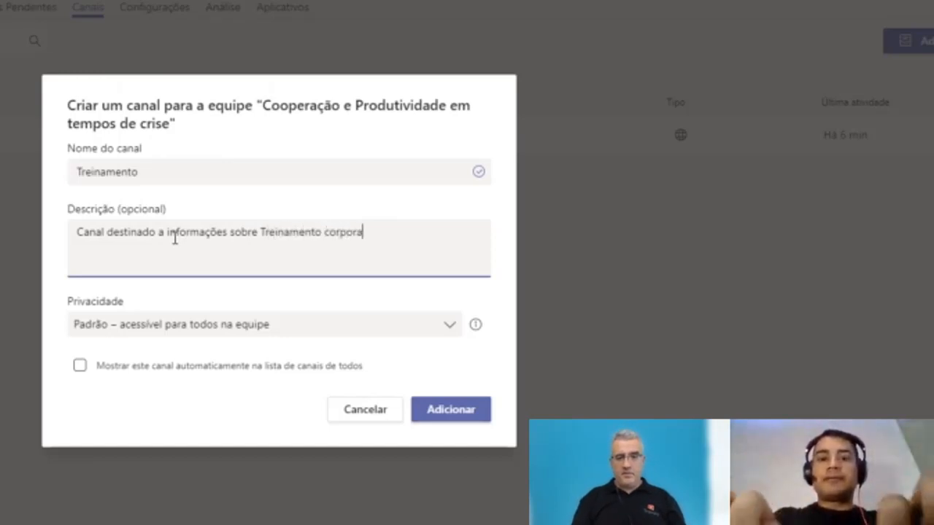
{"action": "type", "text": "tivo"}
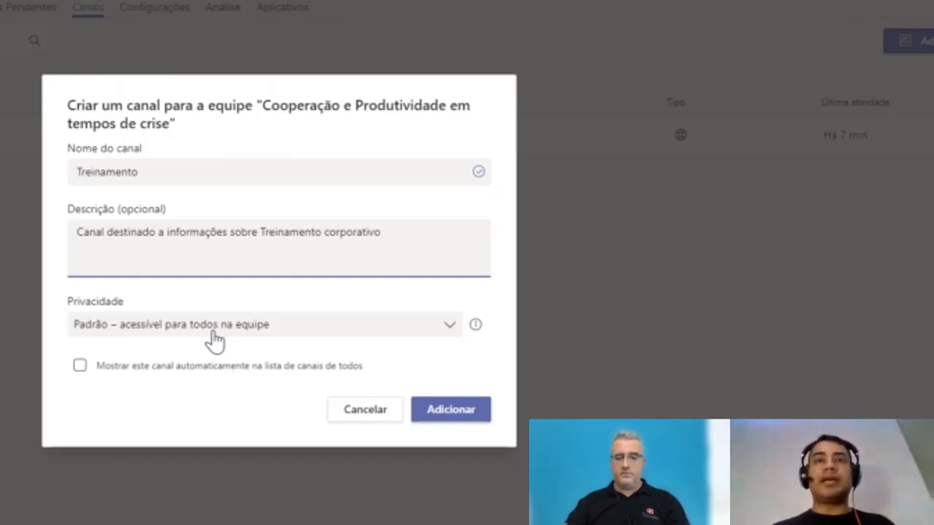
Step: Compare the privacy options, keep the channel on "Padrão – acessível para todos na equipe", show it automatically in everyone's channel list and add it
{"action": "left_click", "coordinate": [214, 339]}
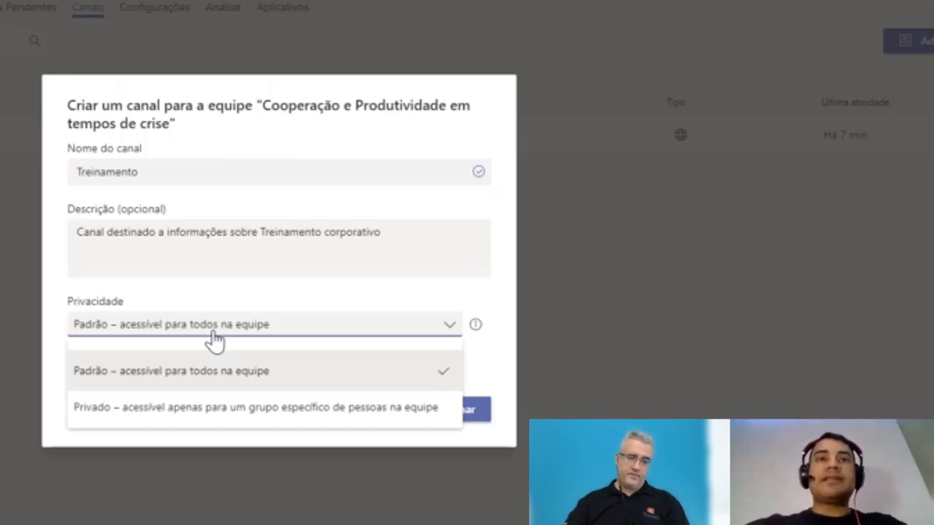
{"action": "left_click", "coordinate": [206, 406]}
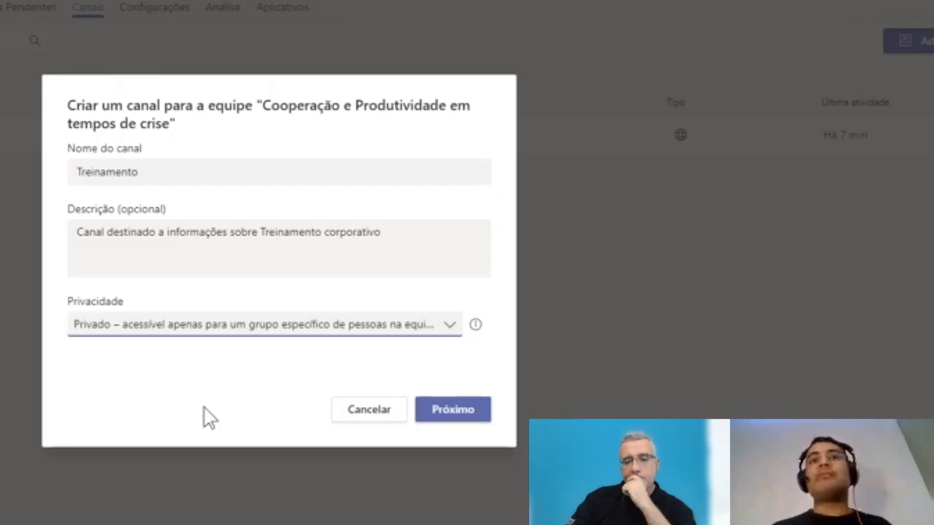
{"action": "left_click", "coordinate": [232, 328]}
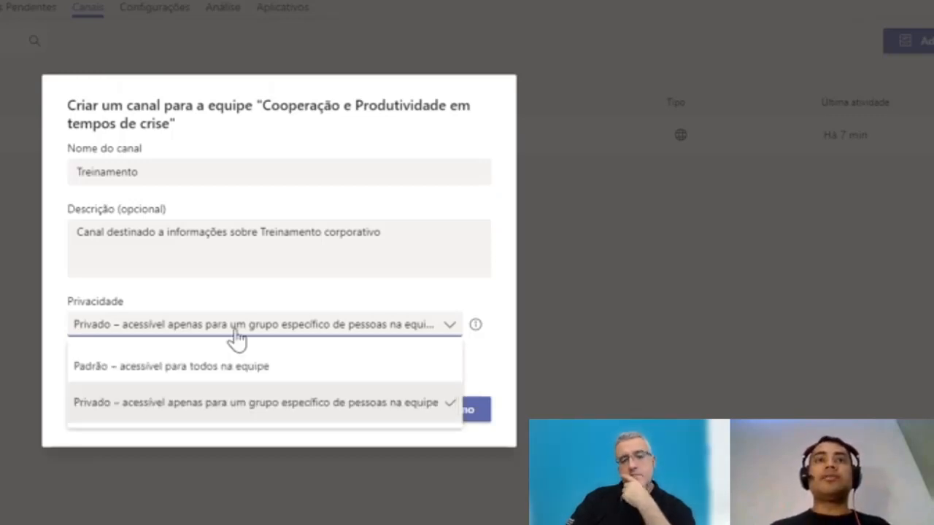
{"action": "left_click", "coordinate": [192, 366]}
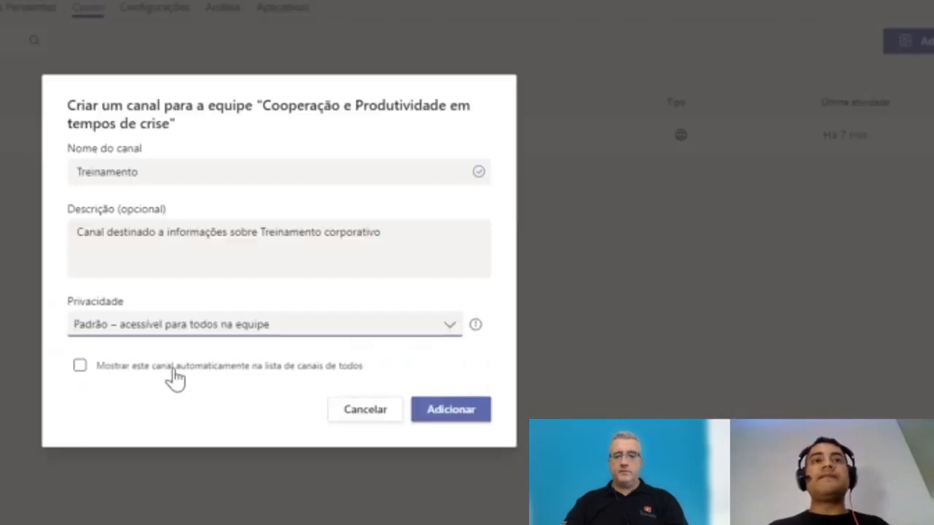
{"action": "left_click", "coordinate": [234, 281]}
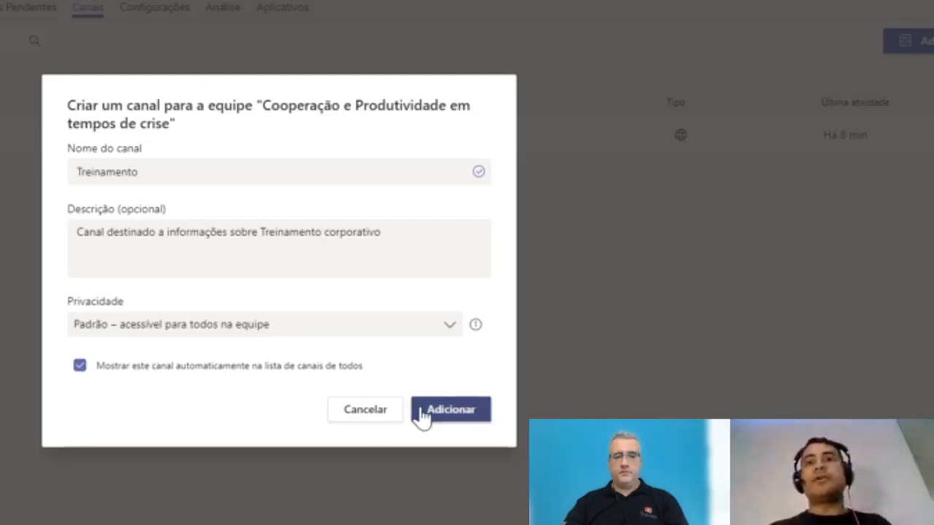
{"action": "left_click", "coordinate": [521, 370]}
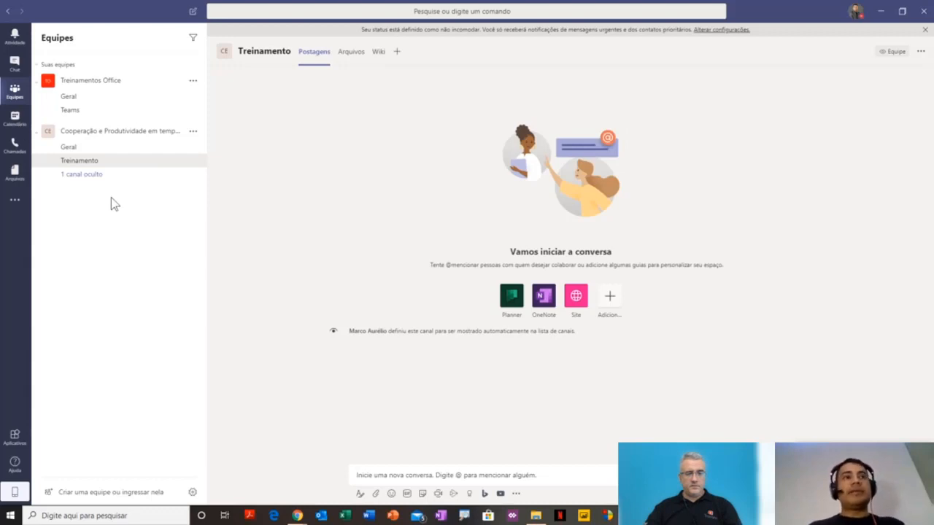
{"action": "key", "text": "ctrl+1"}
{"action": "left_click", "coordinate": [182, 250]}
{"action": "left_click_drag", "start_coordinate": [110, 203], "coordinate": [237, 235]}
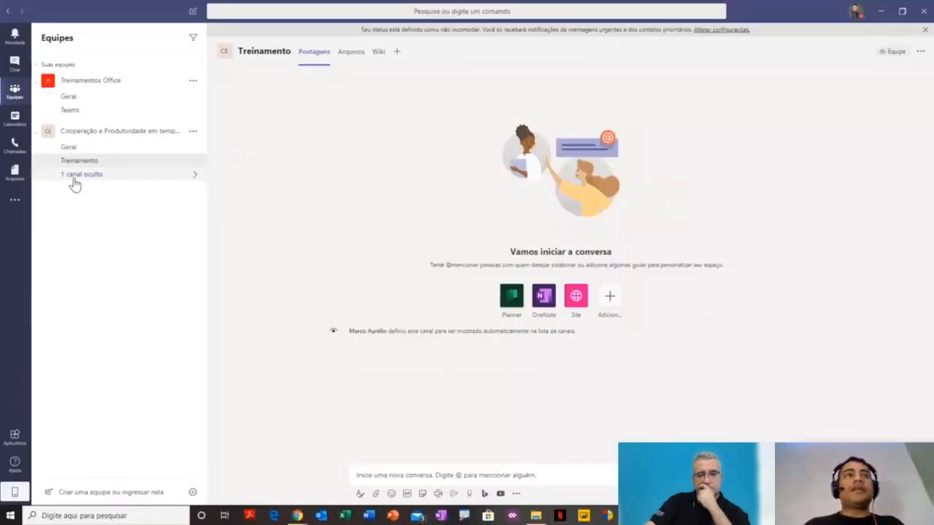
Step: Open the hidden channel "Financeiro - Budget" to view it and return to the "Treinamento" channel
{"action": "left_click", "coordinate": [75, 180]}
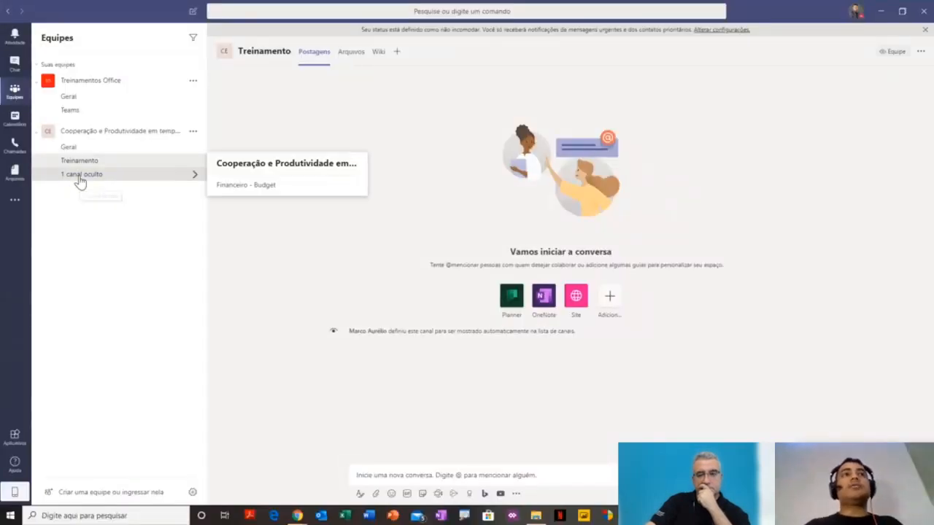
{"action": "mouse_move", "coordinate": [261, 186]}
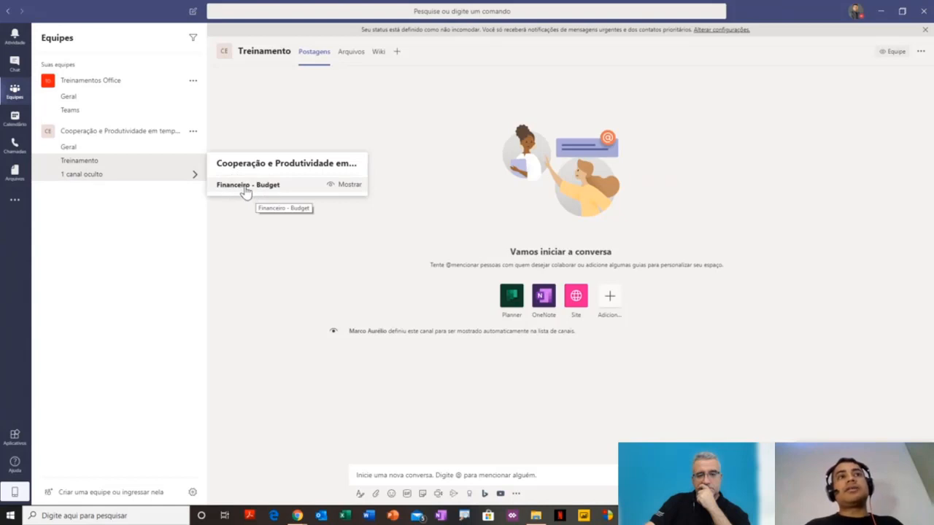
{"action": "left_click", "coordinate": [241, 188]}
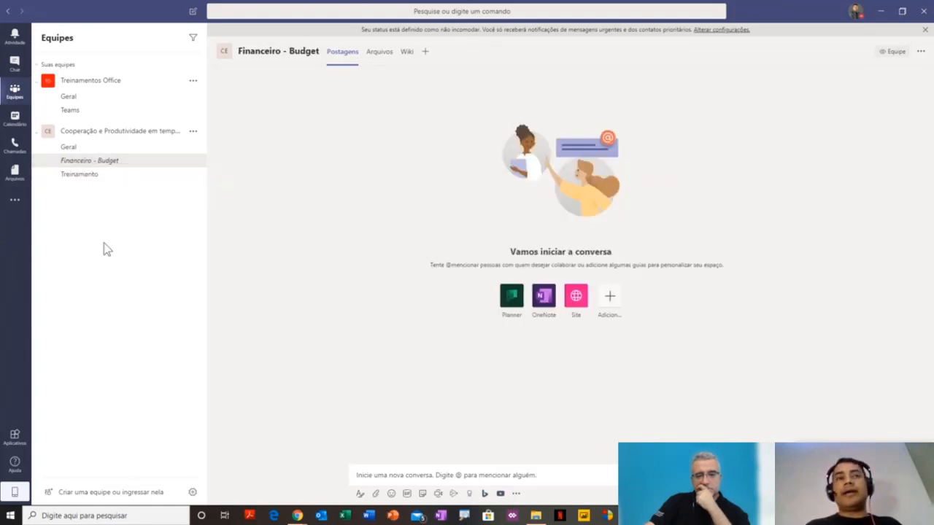
{"action": "left_click", "coordinate": [92, 175]}
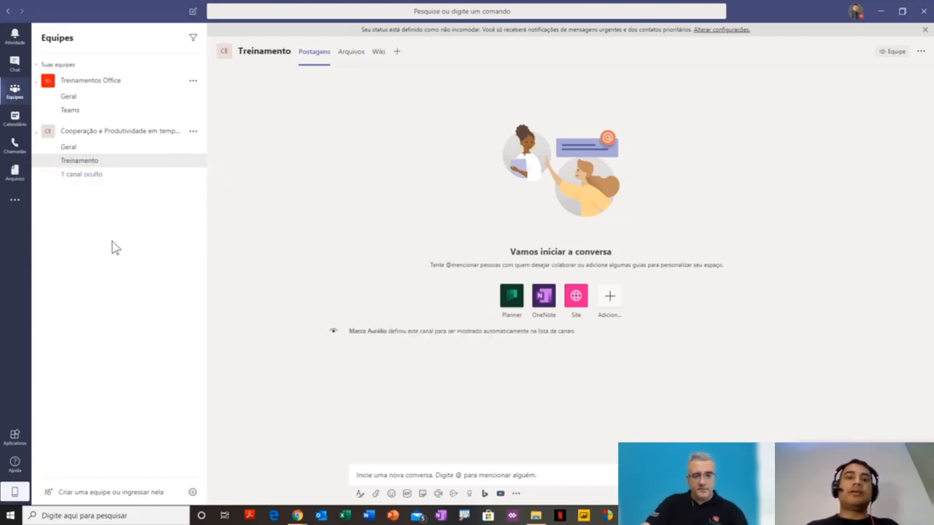
Step: Make the hidden channel "Financeiro - Budget" show in the team's channel list
{"action": "left_click", "coordinate": [82, 177]}
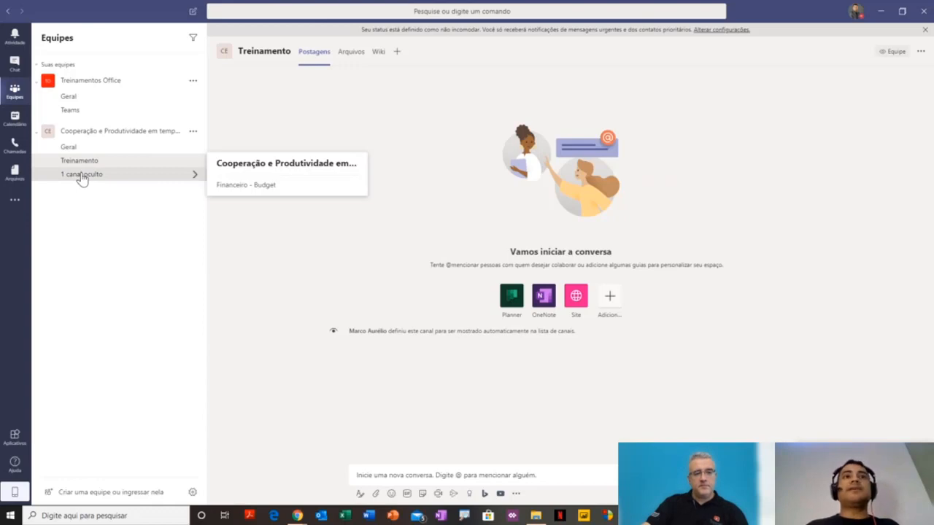
{"action": "mouse_move", "coordinate": [227, 188]}
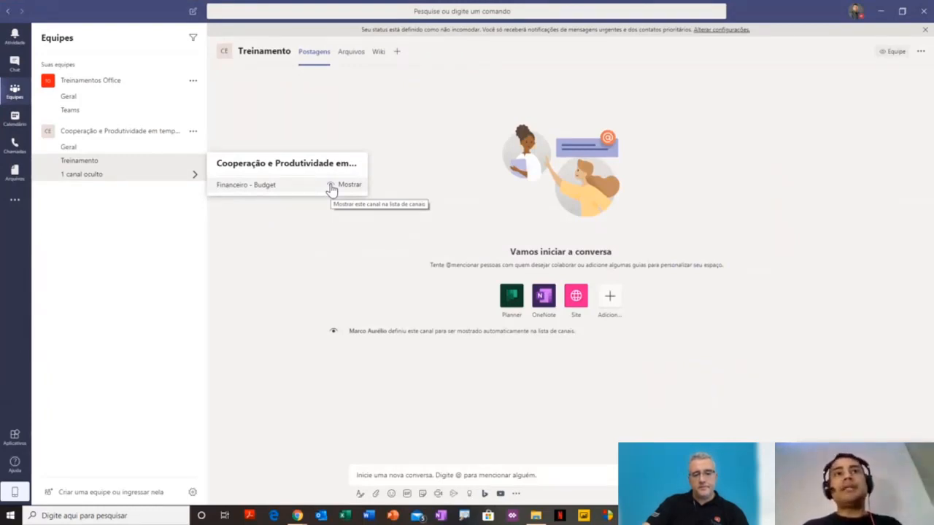
{"action": "left_click", "coordinate": [331, 185]}
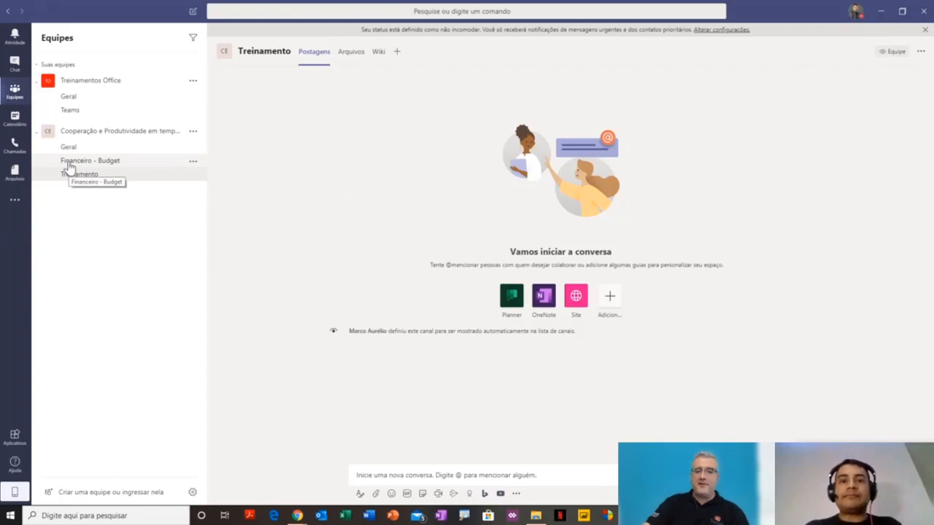
Step: Open the management page of the team "Cooperação e Produtividade em tempos de crise" and review its channels
{"action": "left_click", "coordinate": [194, 134]}
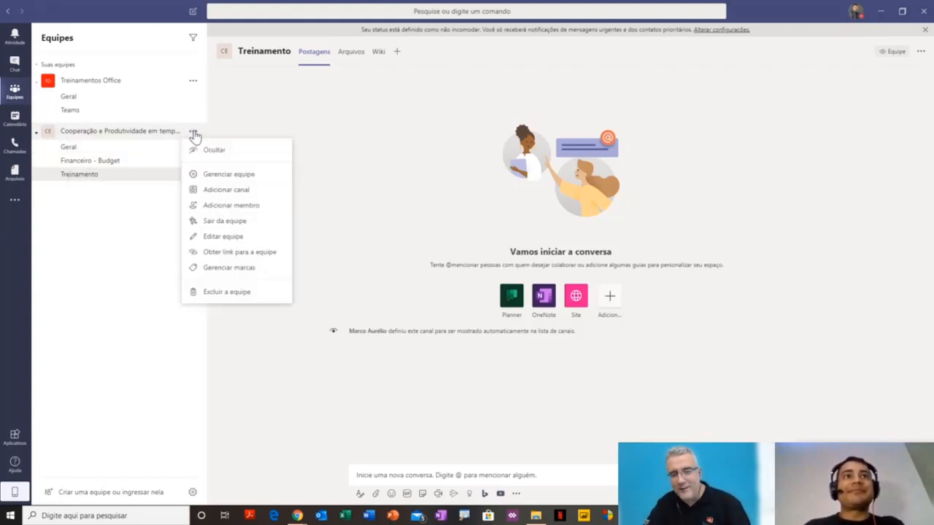
{"action": "left_click", "coordinate": [224, 180]}
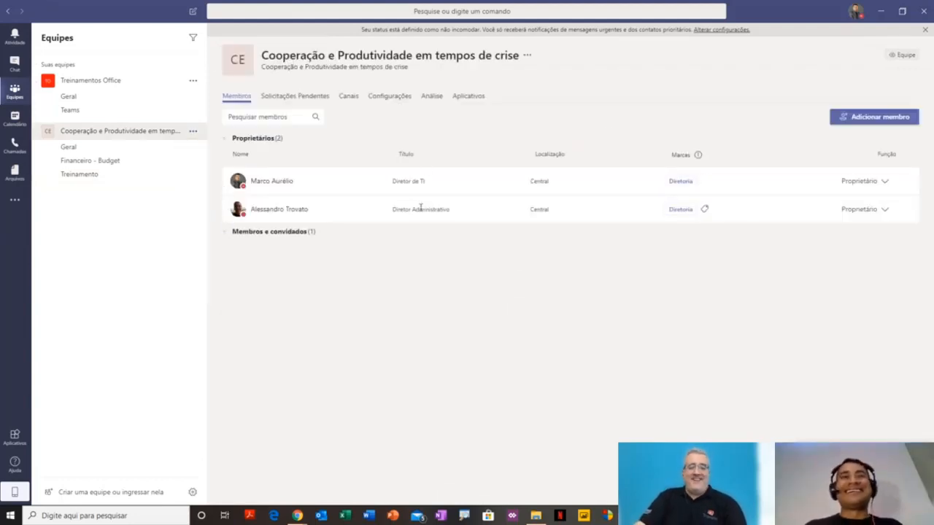
{"action": "left_click", "coordinate": [348, 101]}
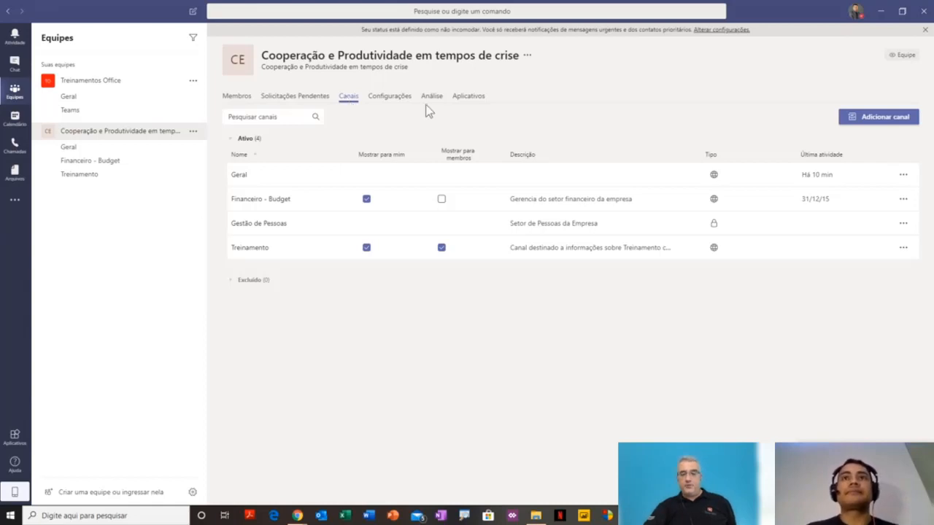
Step: Open the team's settings, expand the team image section and view the image change dialog, leaving the image as it is
{"action": "left_click", "coordinate": [379, 100]}
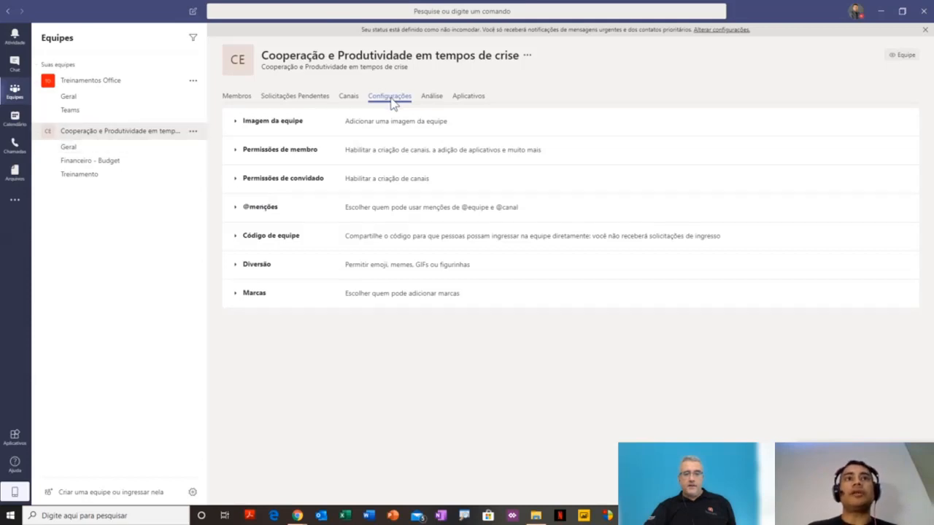
{"action": "left_click", "coordinate": [237, 130]}
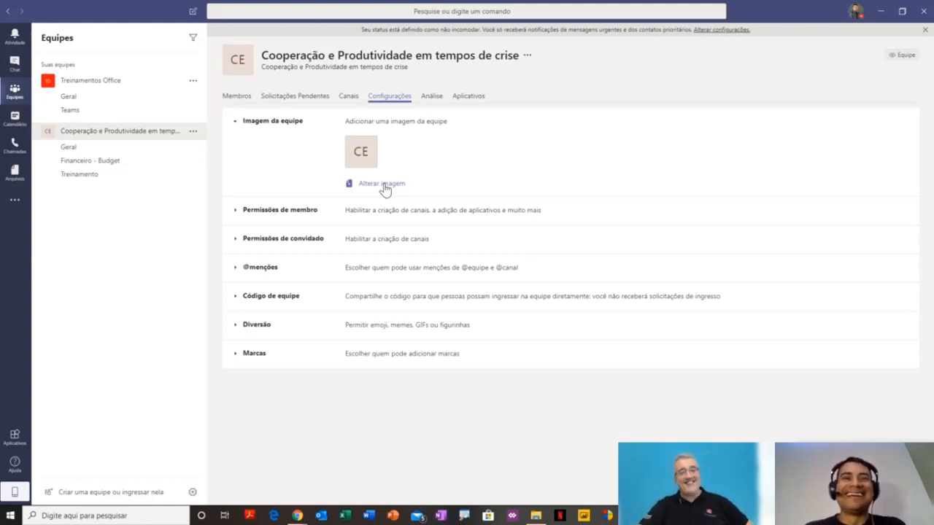
{"action": "left_click", "coordinate": [383, 185]}
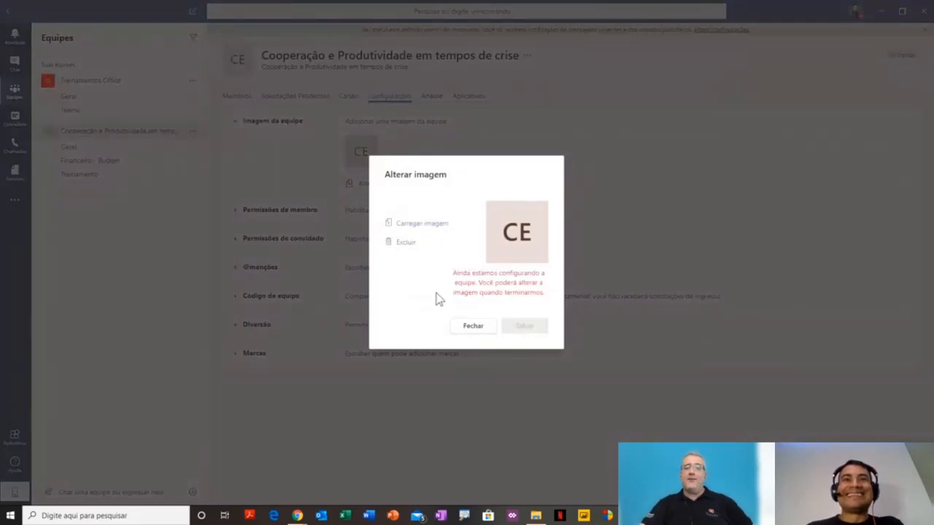
{"action": "left_click", "coordinate": [472, 326]}
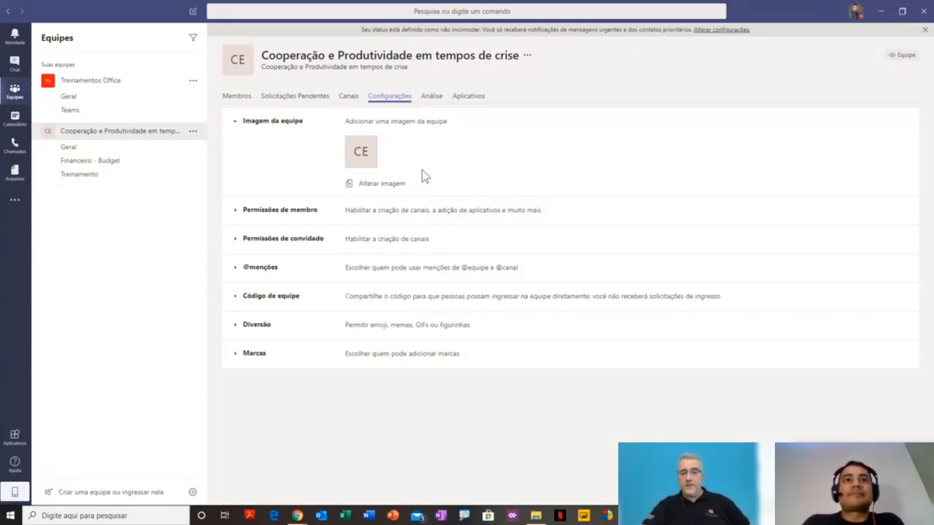
Step: Expand the member permissions and enable "Permitir que os membros criem e atualizem canais"
{"action": "left_click", "coordinate": [235, 212]}
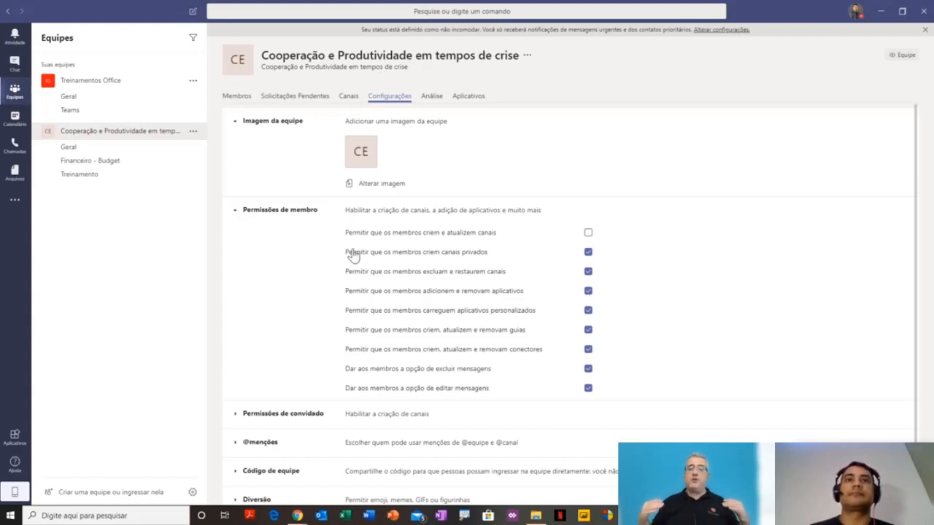
{"action": "left_click", "coordinate": [604, 235]}
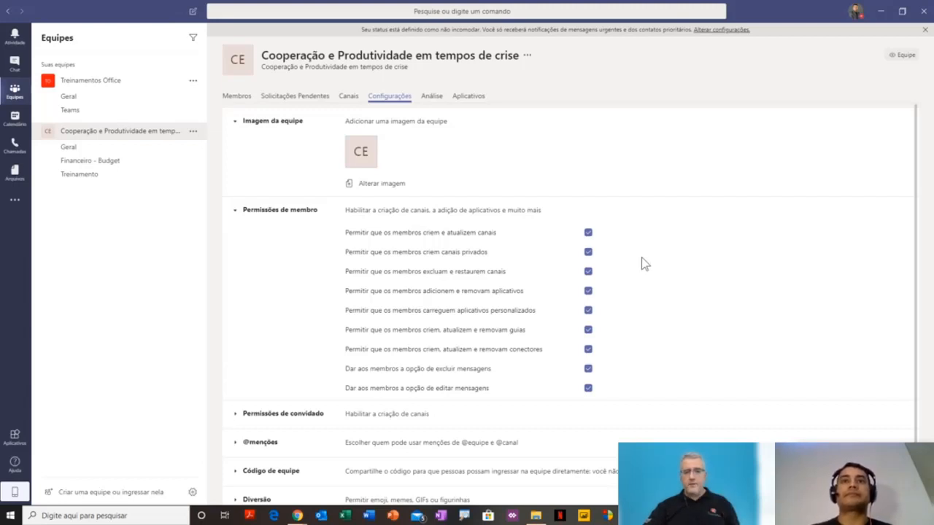
{"action": "scroll", "coordinate": [641, 258], "scroll_direction": "down", "scroll_amount": 1}
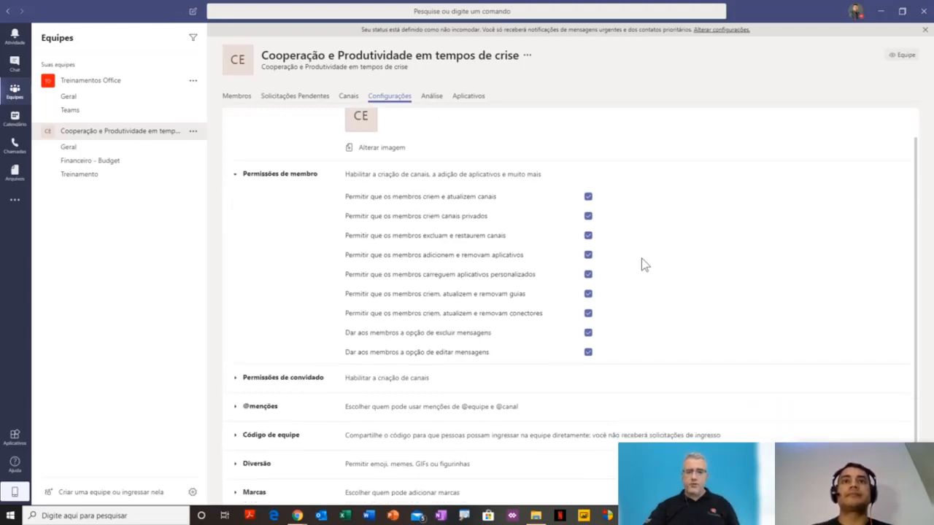
{"action": "left_click", "coordinate": [305, 379]}
{"action": "scroll", "coordinate": [308, 380], "scroll_direction": "down", "scroll_amount": 1}
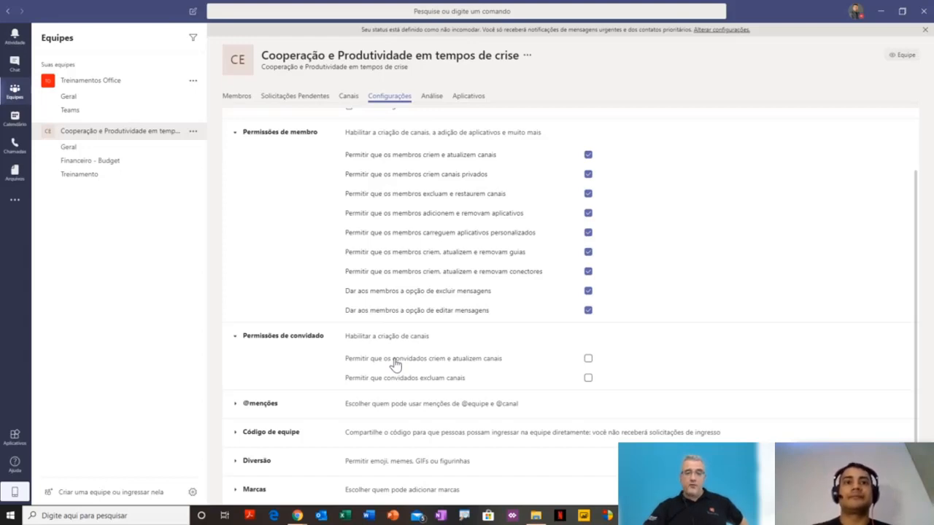
{"action": "left_click", "coordinate": [259, 406]}
{"action": "scroll", "coordinate": [296, 408], "scroll_direction": "down", "scroll_amount": 1}
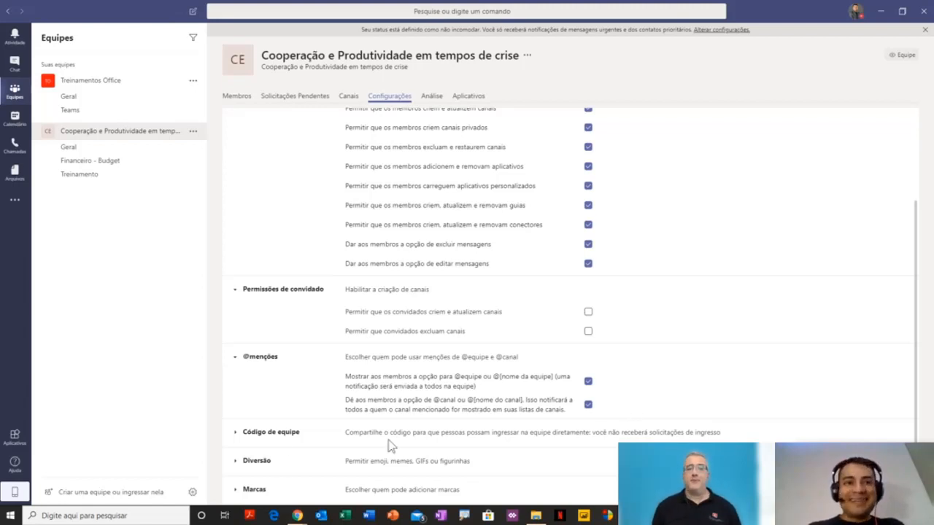
{"action": "left_click", "coordinate": [292, 438]}
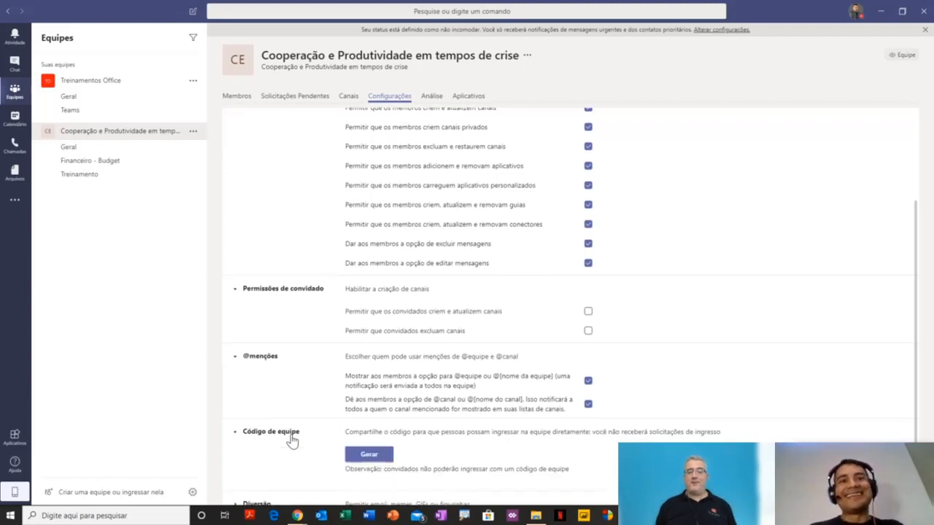
{"action": "scroll", "coordinate": [292, 445], "scroll_direction": "down", "scroll_amount": 1}
{"action": "left_click", "coordinate": [264, 464]}
{"action": "scroll", "coordinate": [267, 467], "scroll_direction": "down", "scroll_amount": 2}
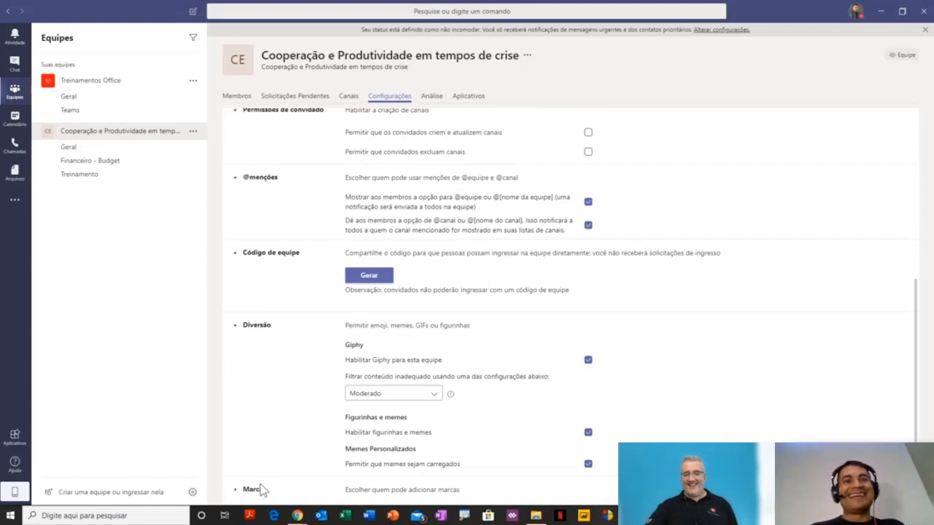
{"action": "left_click", "coordinate": [256, 490]}
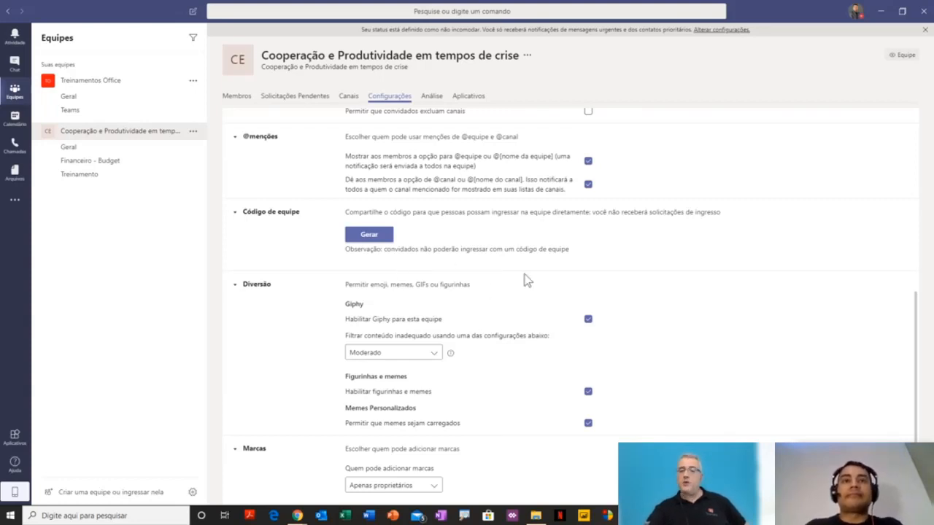
Step: Generate a team code so people can join the team directly, and highlight the code
{"action": "left_click", "coordinate": [369, 235]}
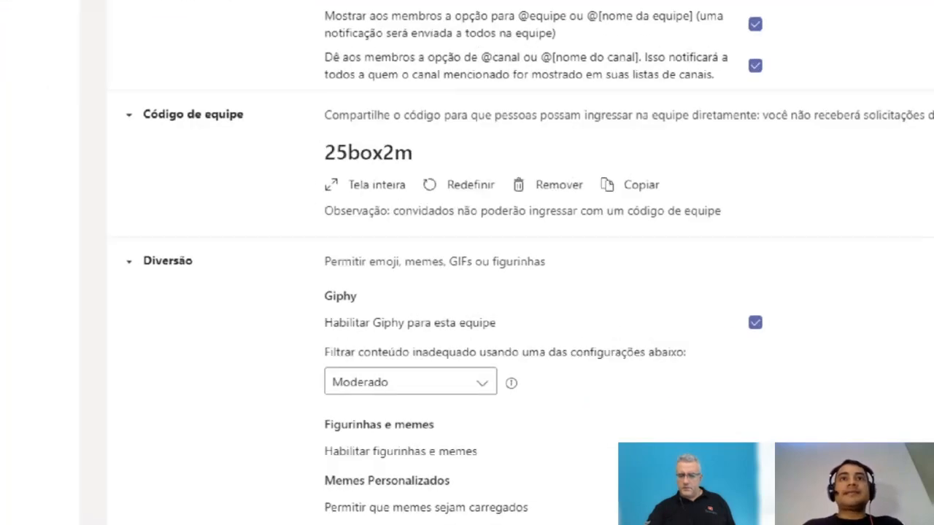
{"action": "left_click_drag", "start_coordinate": [342, 259], "coordinate": [399, 273]}
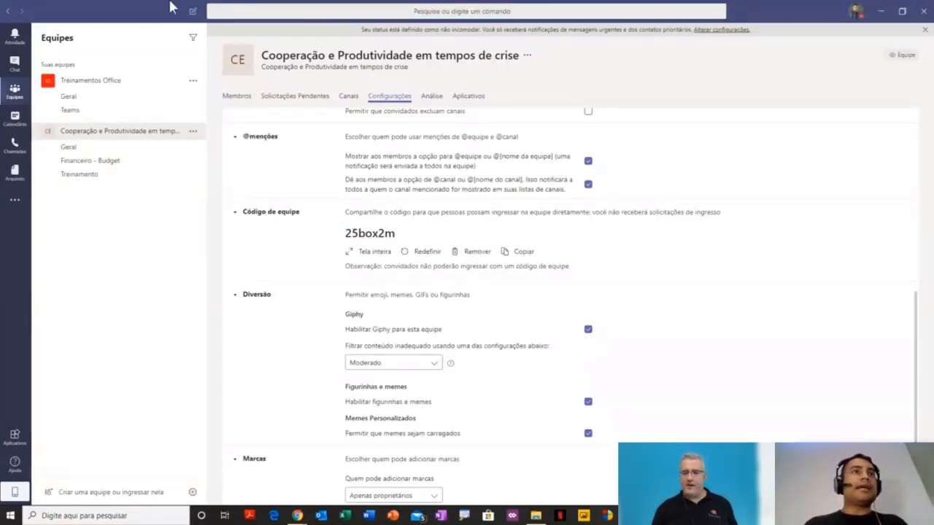
{"action": "mouse_move", "coordinate": [173, 7]}
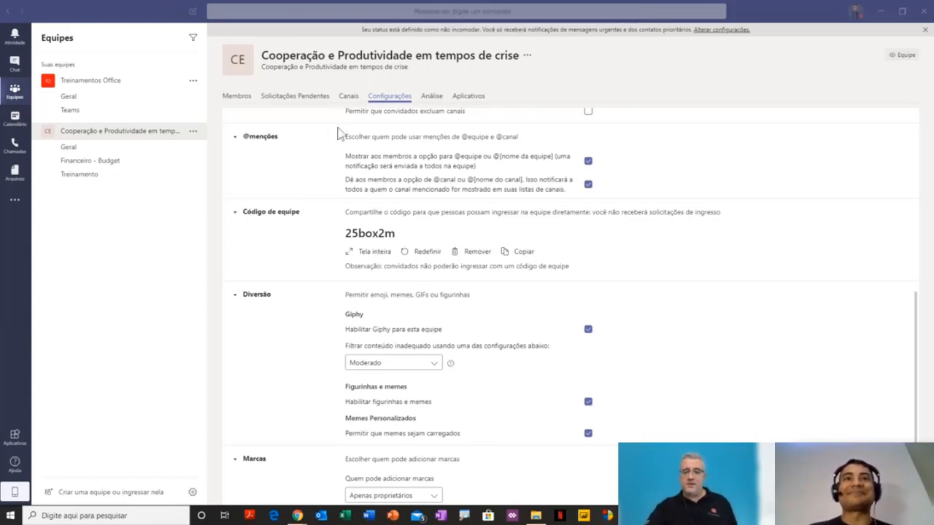
Step: Review who can add tags in the team and choose "Apenas proprietários"
{"action": "scroll", "coordinate": [356, 272], "scroll_direction": "down", "scroll_amount": 1}
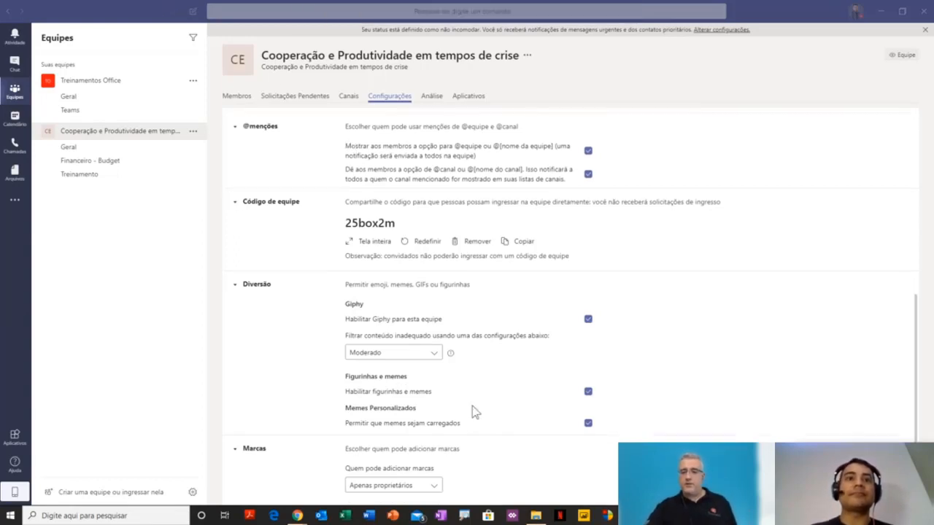
{"action": "left_click", "coordinate": [436, 485]}
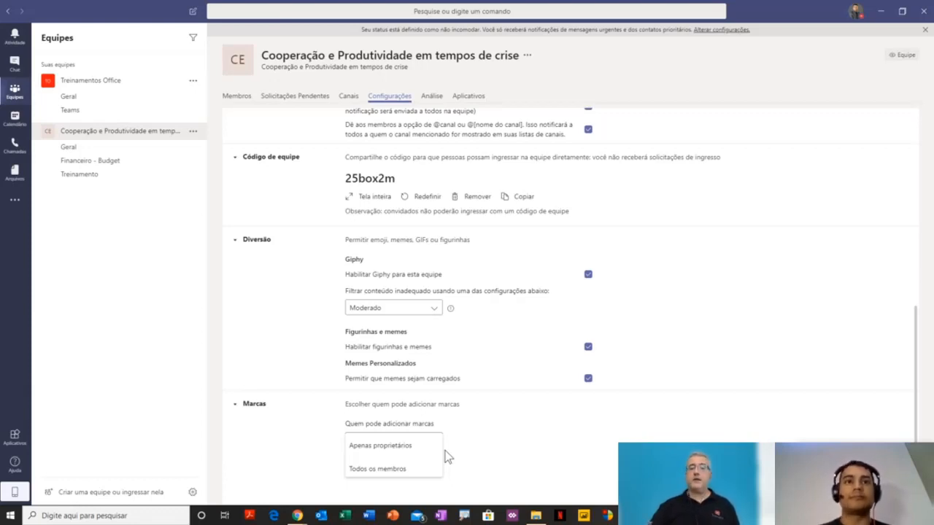
{"action": "left_click", "coordinate": [422, 444]}
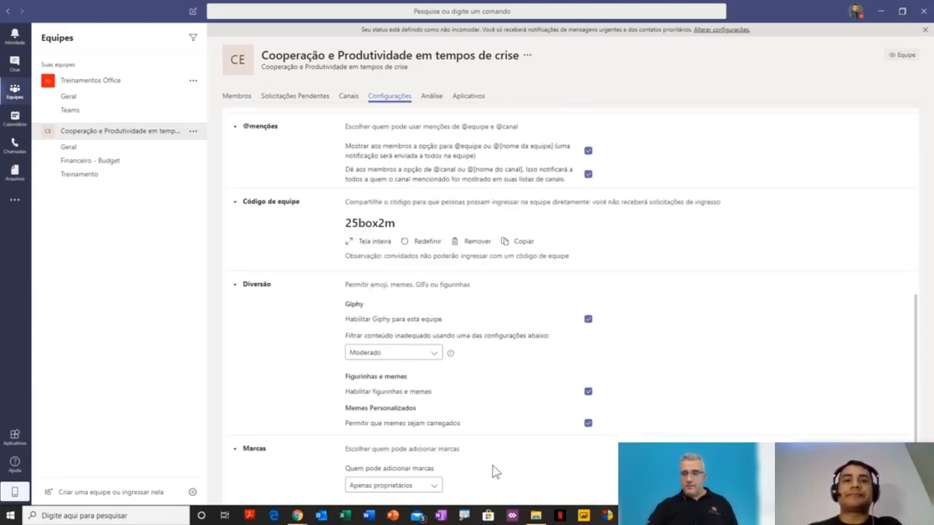
{"action": "scroll", "coordinate": [502, 219], "scroll_direction": "up", "scroll_amount": 2}
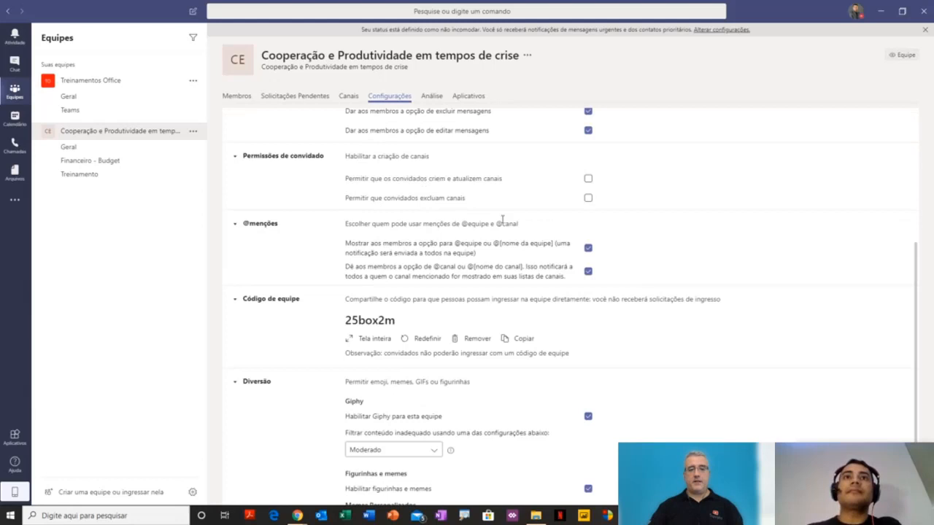
Step: View the current team's analytics, and open the analytics of the team "Treinamentos Office" from its management page
{"action": "left_click", "coordinate": [436, 98]}
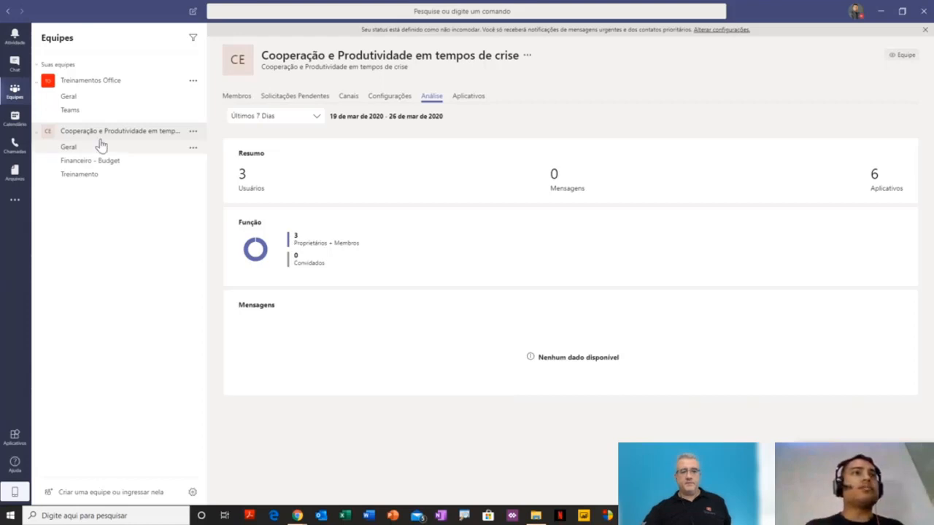
{"action": "left_click", "coordinate": [85, 117]}
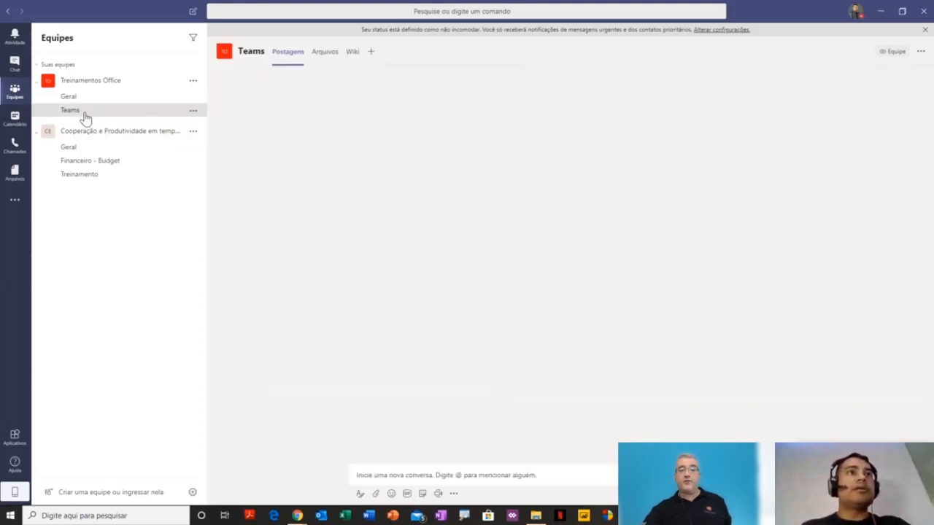
{"action": "left_click", "coordinate": [194, 82]}
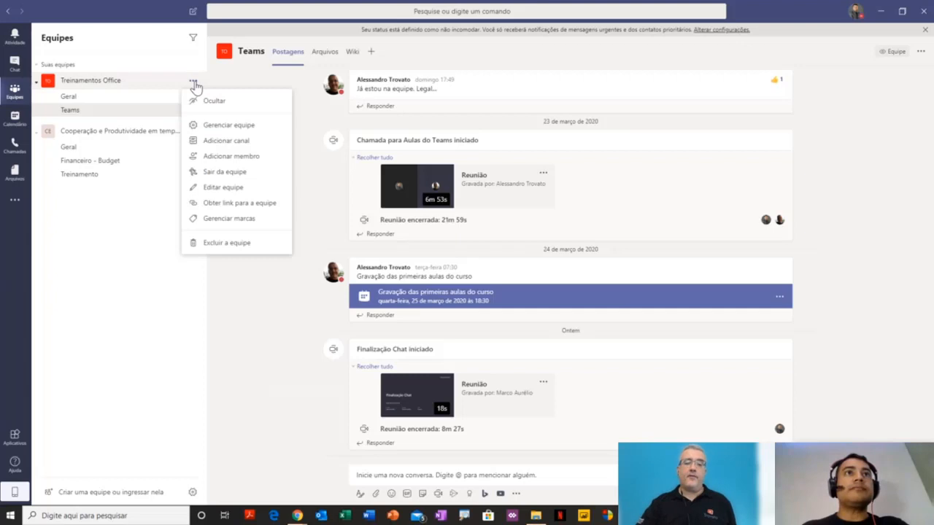
{"action": "left_click", "coordinate": [227, 125]}
{"action": "left_click", "coordinate": [432, 96]}
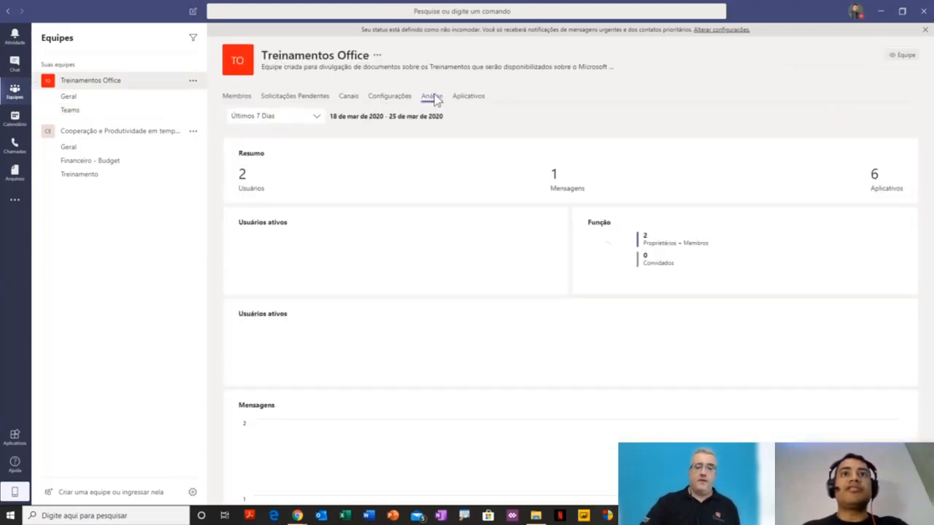
Step: Examine the "Treinamentos Office" analytics: the summary, active users, roles and the daily active-user and message charts
{"action": "scroll", "coordinate": [350, 292], "scroll_direction": "down", "scroll_amount": 3}
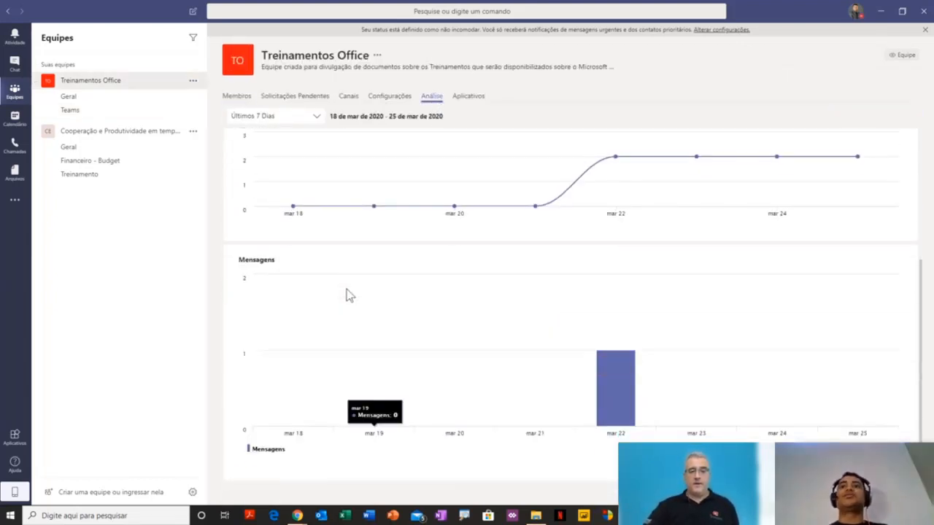
{"action": "scroll", "coordinate": [348, 293], "scroll_direction": "up", "scroll_amount": 2}
{"action": "scroll", "coordinate": [348, 294], "scroll_direction": "up", "scroll_amount": 1}
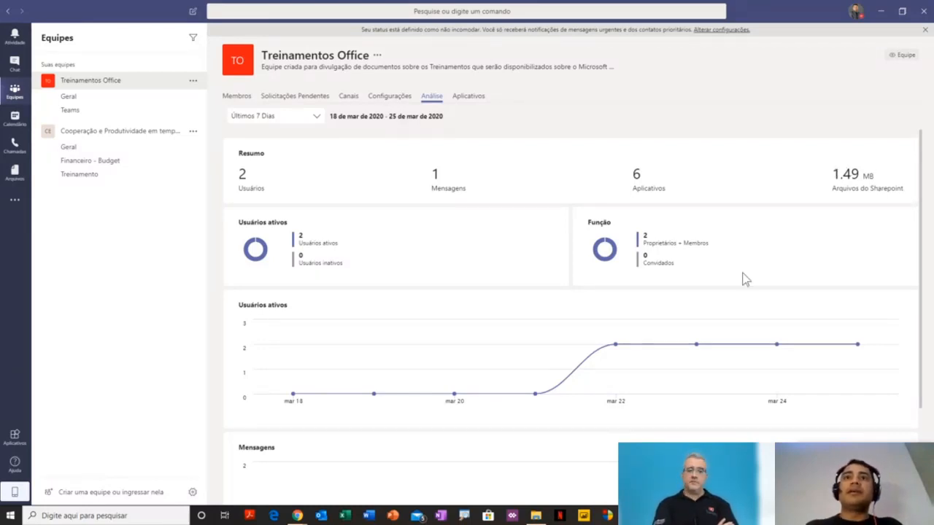
{"action": "scroll", "coordinate": [699, 282], "scroll_direction": "down", "scroll_amount": 2}
{"action": "scroll", "coordinate": [488, 275], "scroll_direction": "up", "scroll_amount": 2}
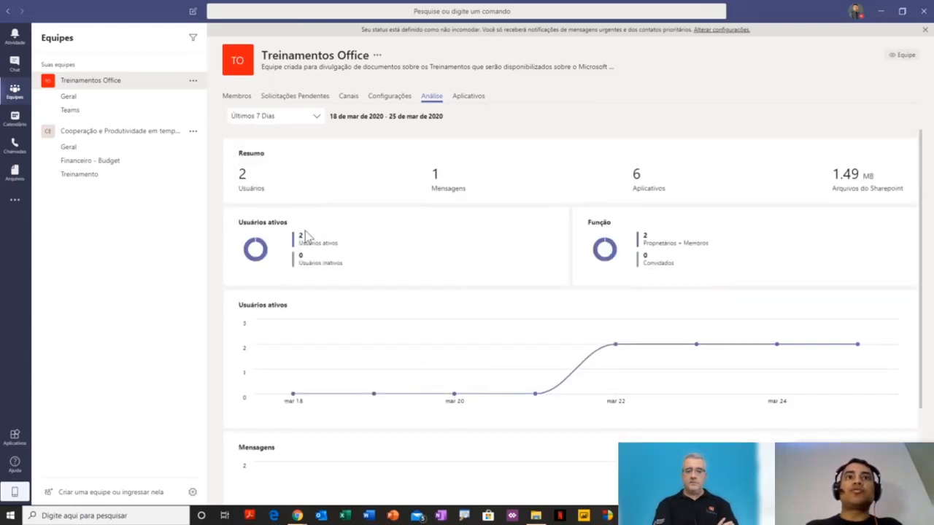
{"action": "scroll", "coordinate": [617, 265], "scroll_direction": "down", "scroll_amount": 3}
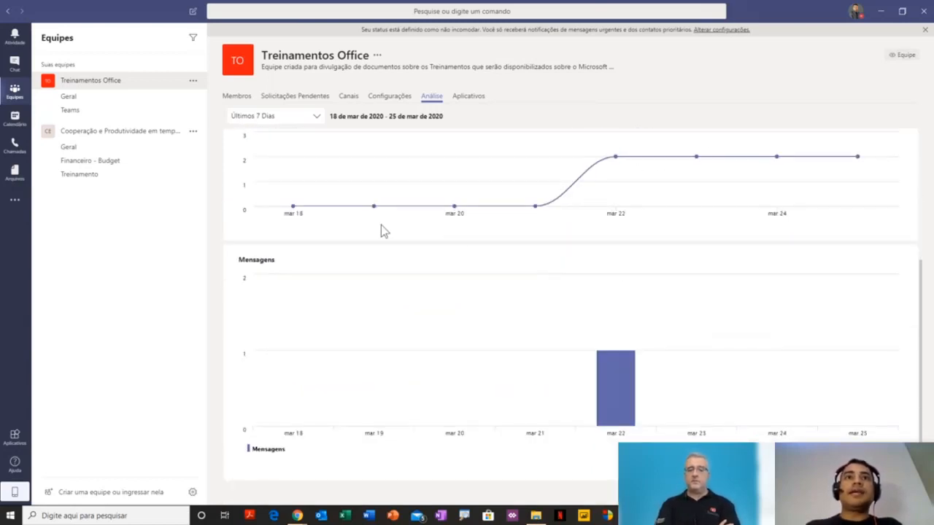
{"action": "scroll", "coordinate": [383, 229], "scroll_direction": "up", "scroll_amount": 1}
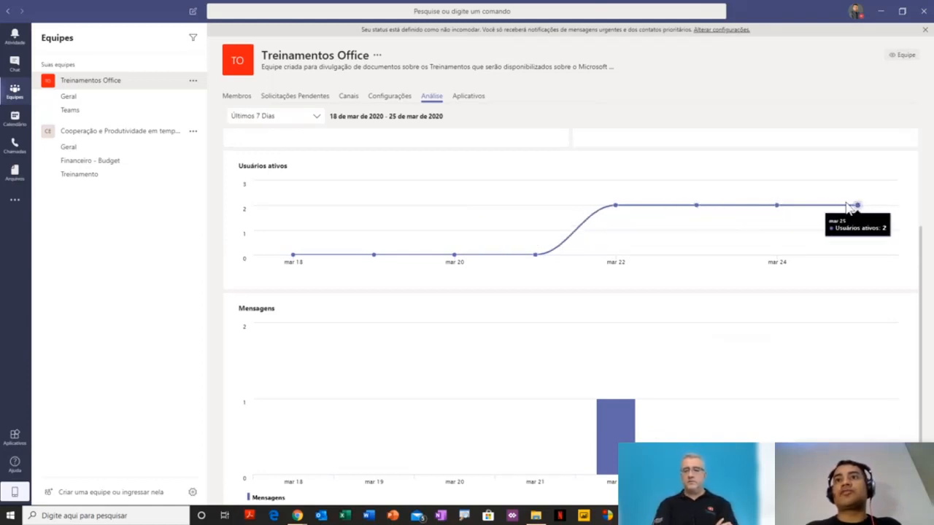
{"action": "scroll", "coordinate": [598, 483], "scroll_direction": "down", "scroll_amount": 1}
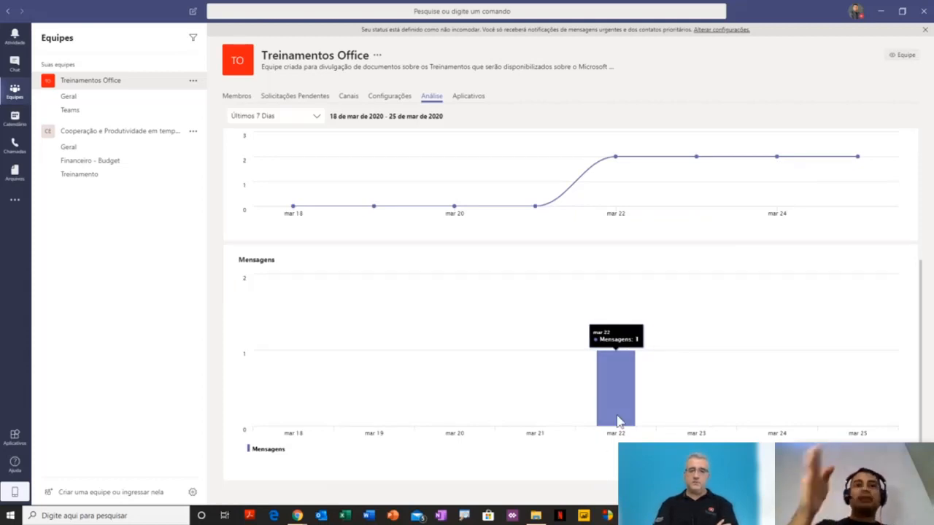
{"action": "scroll", "coordinate": [596, 441], "scroll_direction": "up", "scroll_amount": 1}
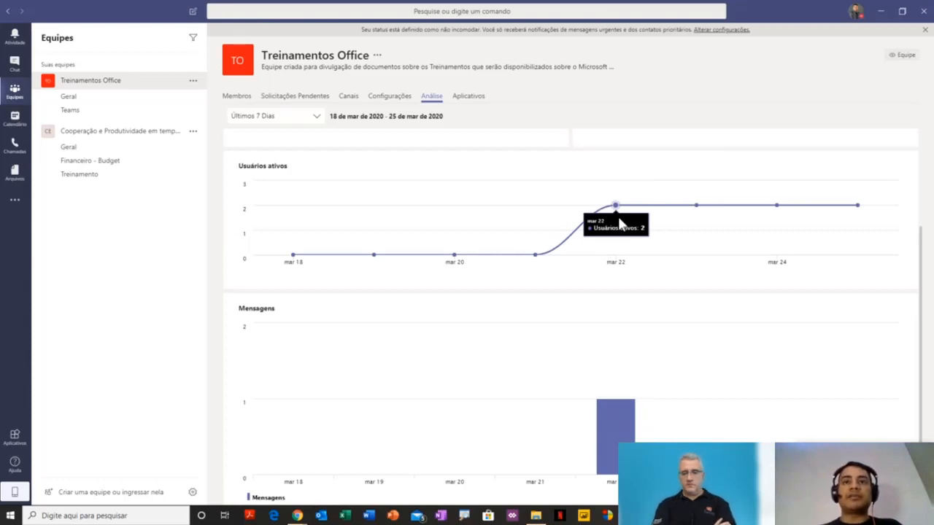
{"action": "scroll", "coordinate": [624, 398], "scroll_direction": "down", "scroll_amount": 1}
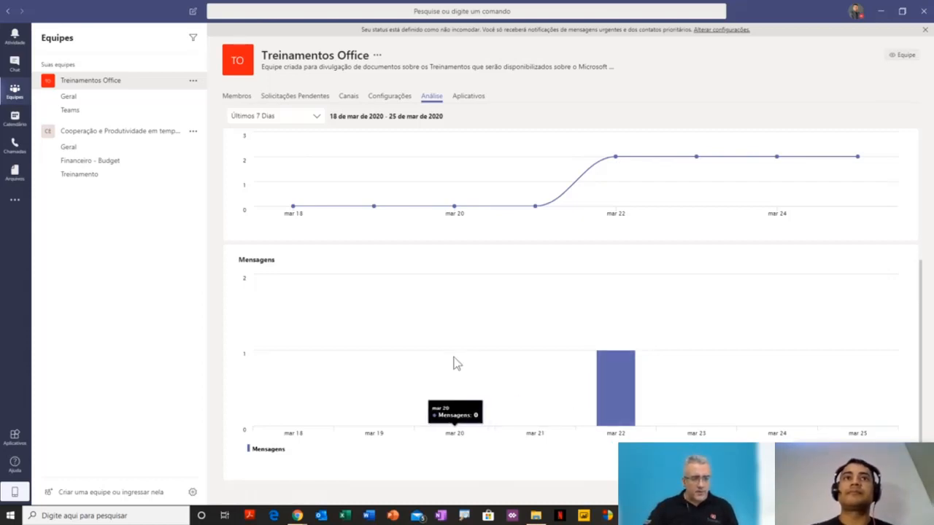
{"action": "scroll", "coordinate": [454, 363], "scroll_direction": "up", "scroll_amount": 3}
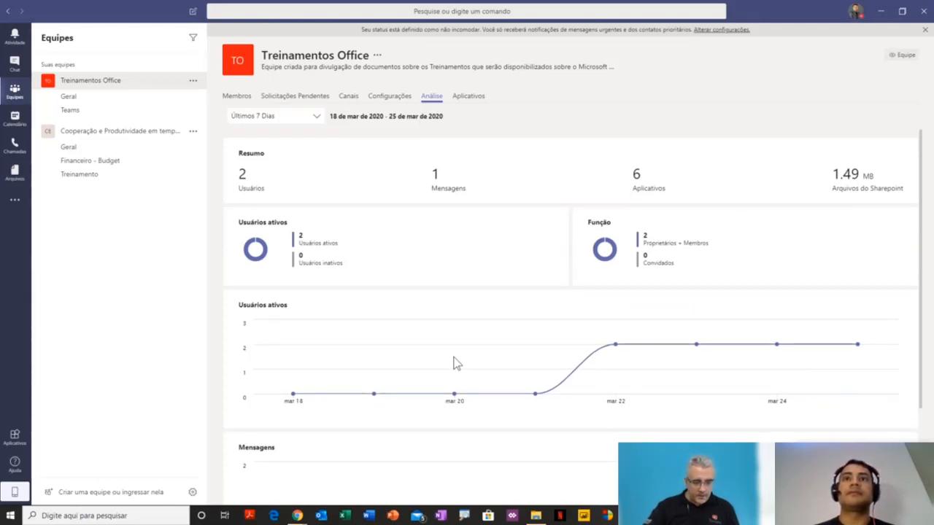
{"action": "mouse_move", "coordinate": [582, 370]}
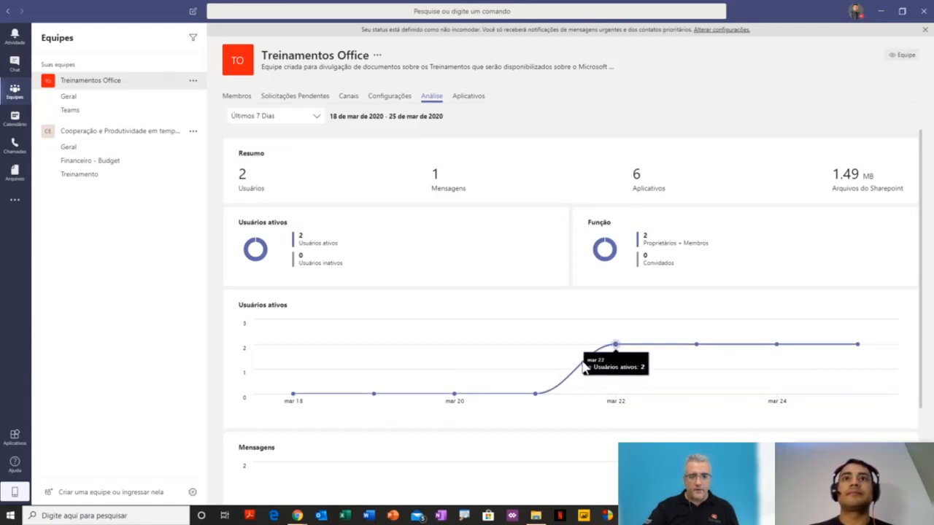
Step: Open the analytics of the team "Cooperação e Produtividade em tempos de crise" and set the period to "Últimos 28 Dias"
{"action": "left_click", "coordinate": [193, 132]}
{"action": "left_click", "coordinate": [238, 178]}
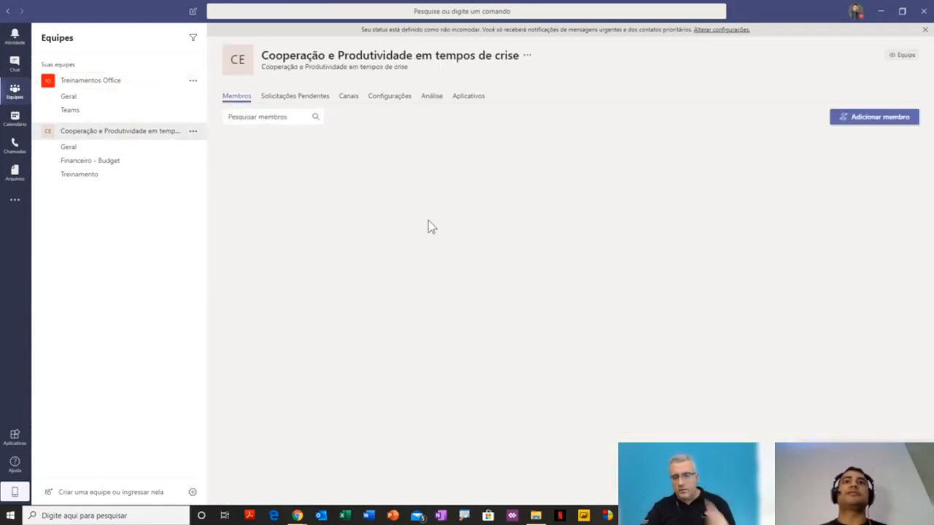
{"action": "left_click", "coordinate": [431, 100]}
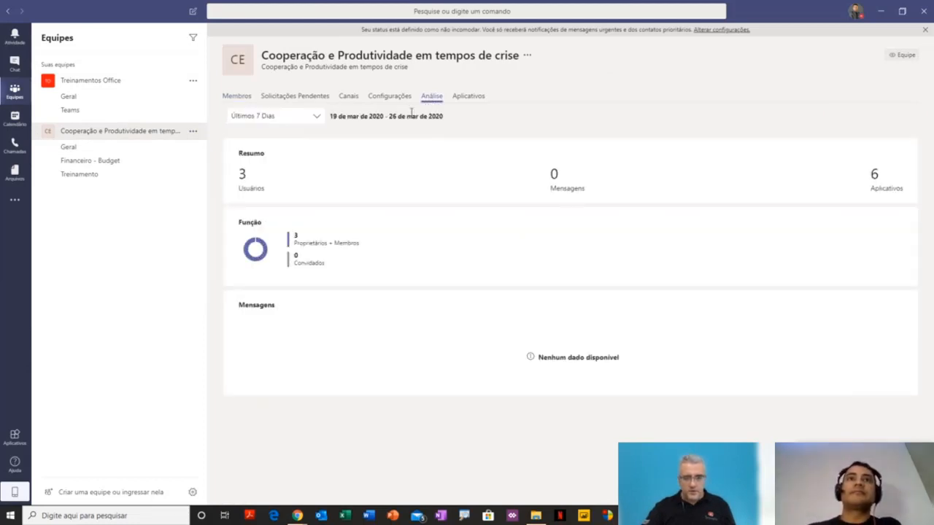
{"action": "left_click", "coordinate": [401, 100]}
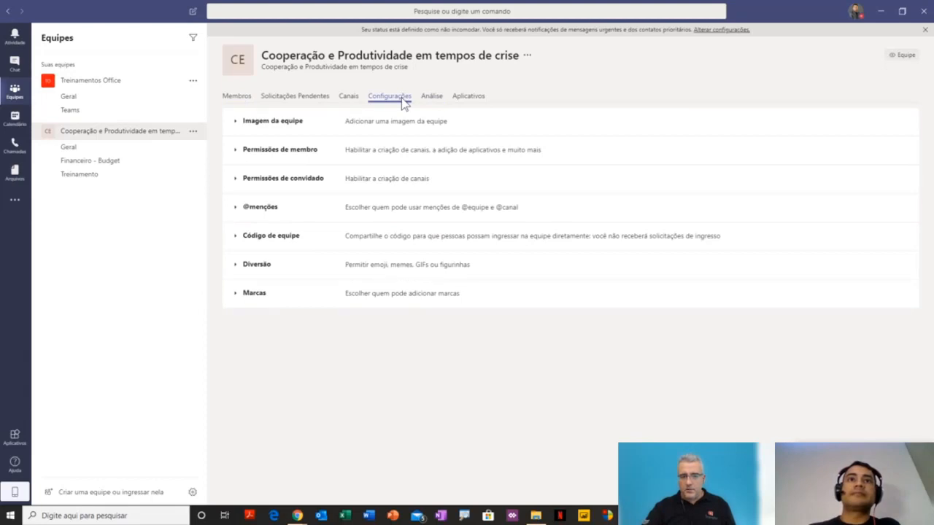
{"action": "left_click", "coordinate": [440, 102]}
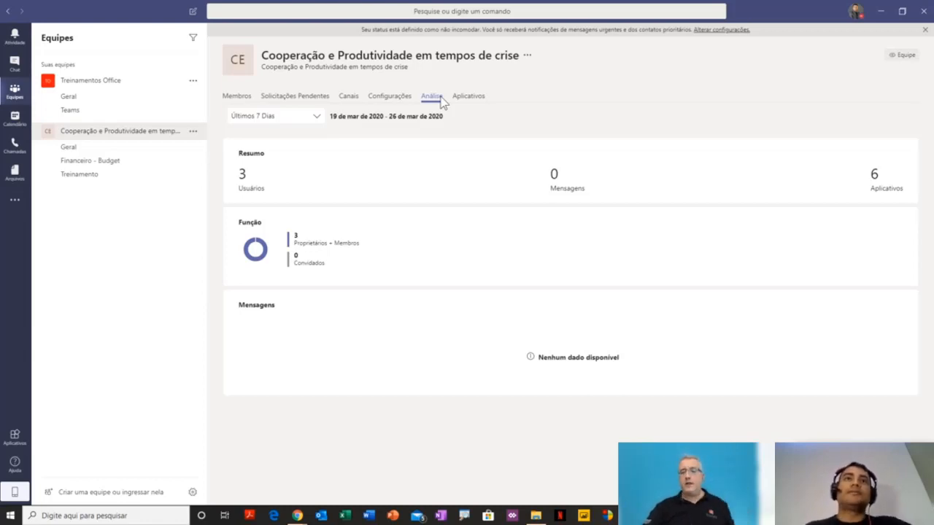
{"action": "left_click", "coordinate": [318, 118]}
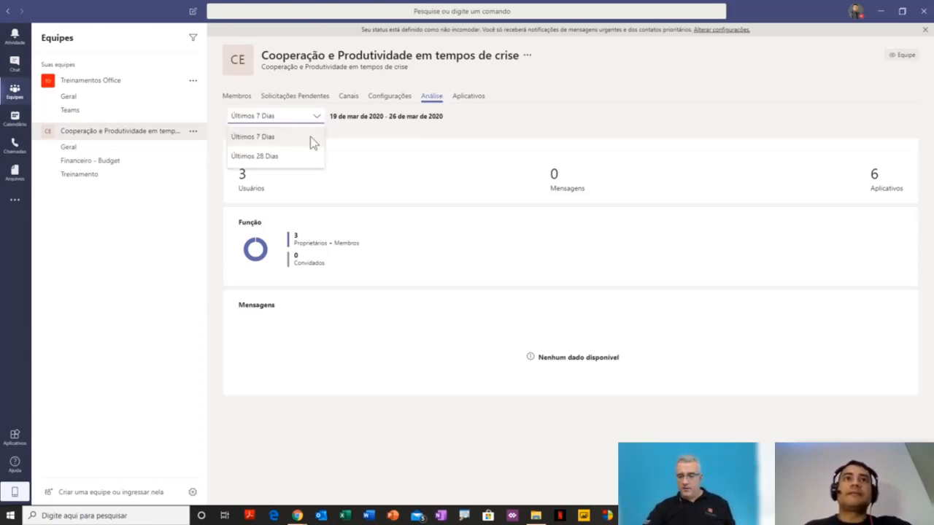
{"action": "left_click", "coordinate": [303, 158]}
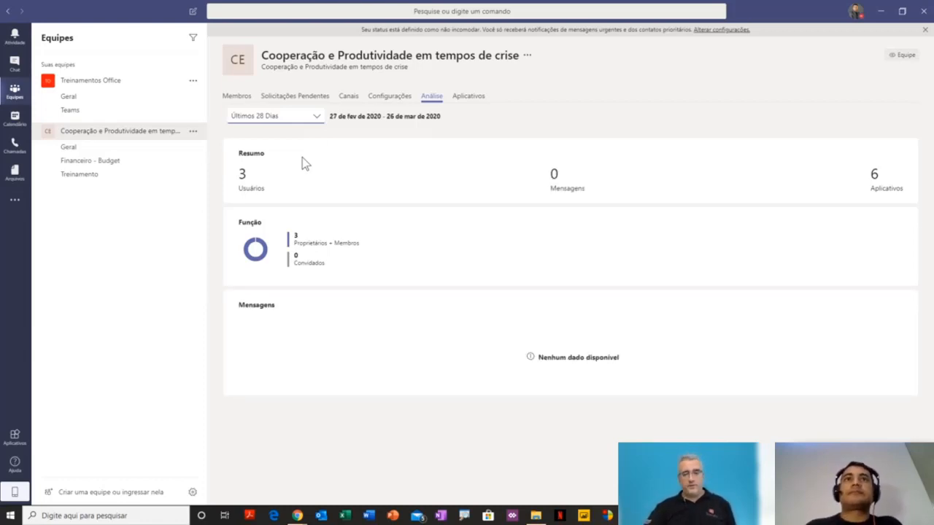
Step: View the apps installed in "Cooperação e Produtividade em tempos de crise" and the catalogue of more apps, and return to the teams list
{"action": "left_click", "coordinate": [471, 98]}
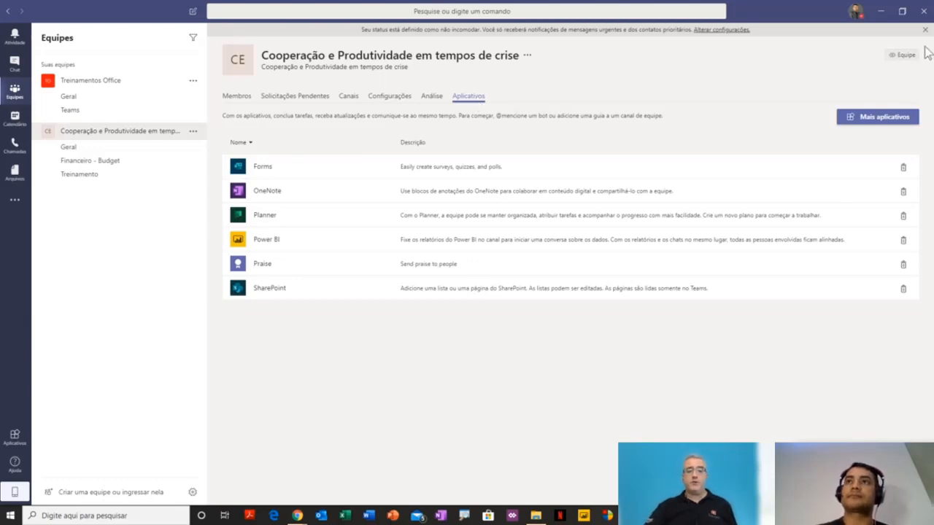
{"action": "left_click", "coordinate": [861, 120]}
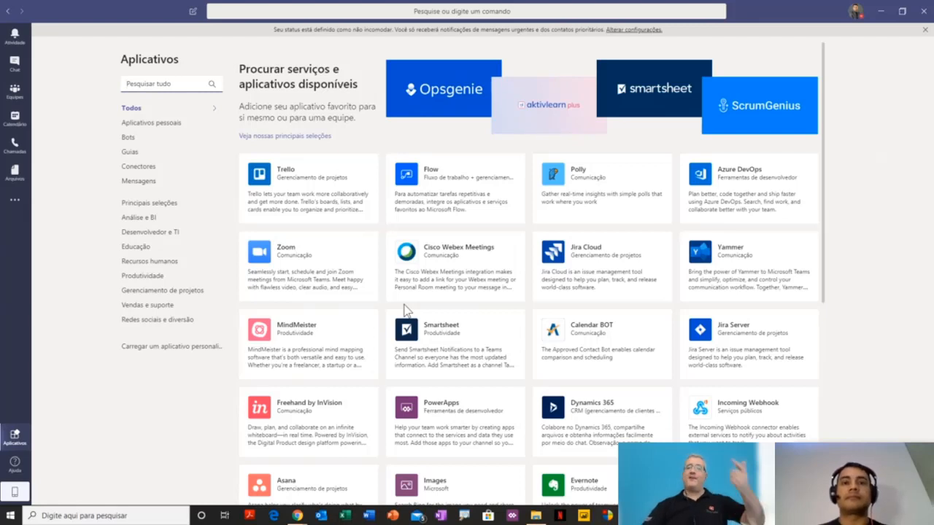
{"action": "left_click", "coordinate": [14, 91]}
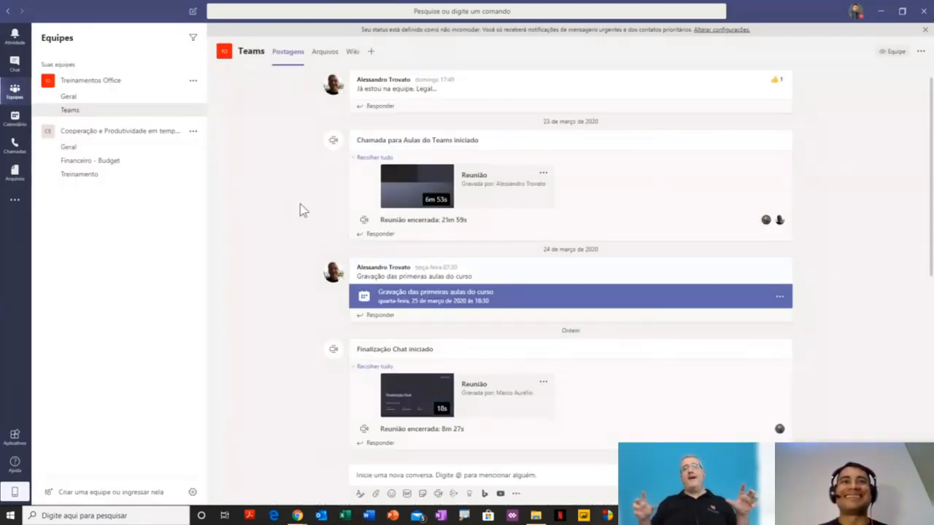
Step: Open the management page of the team "Treinamentos Office" and view its installed apps
{"action": "left_click", "coordinate": [193, 80]}
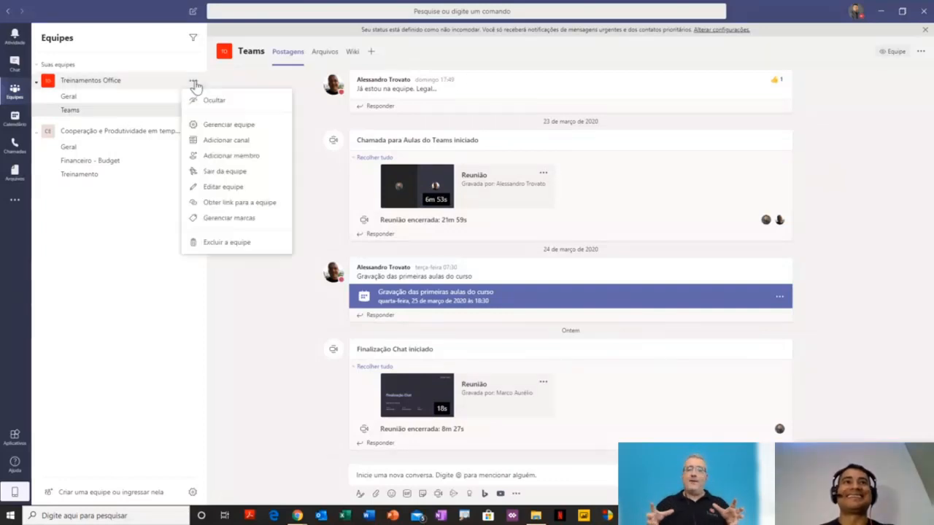
{"action": "left_click", "coordinate": [224, 122]}
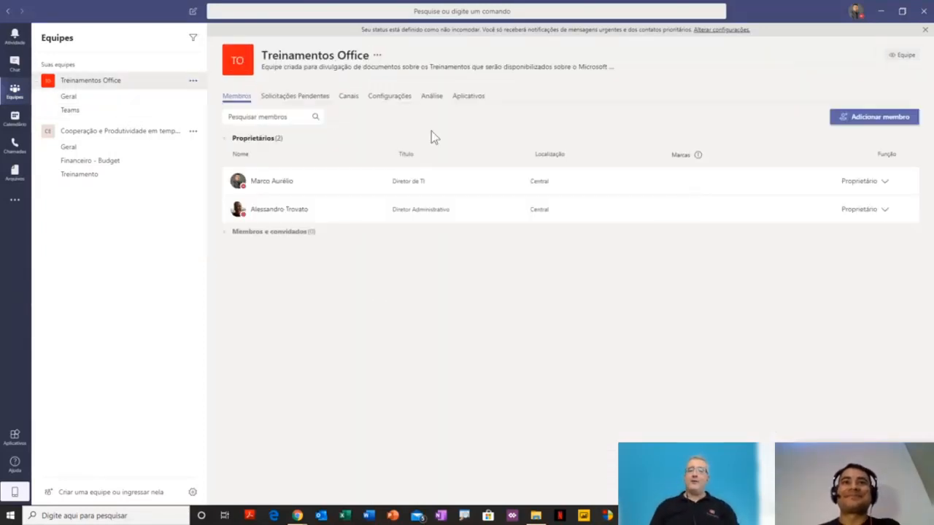
{"action": "left_click", "coordinate": [461, 99]}
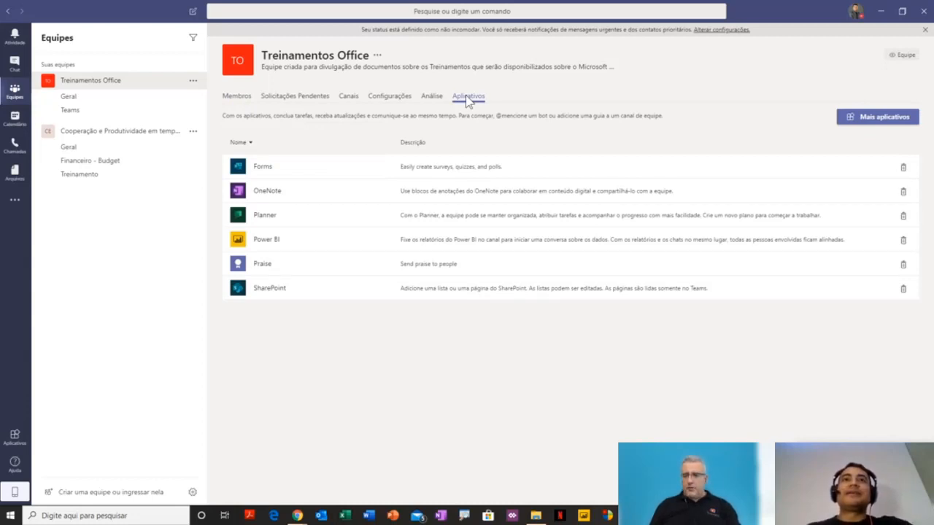
Step: Disable the member permission "Permitir que os membros adicionem e removam aplicativos" for the team "Treinamentos Office"
{"action": "left_click", "coordinate": [390, 101]}
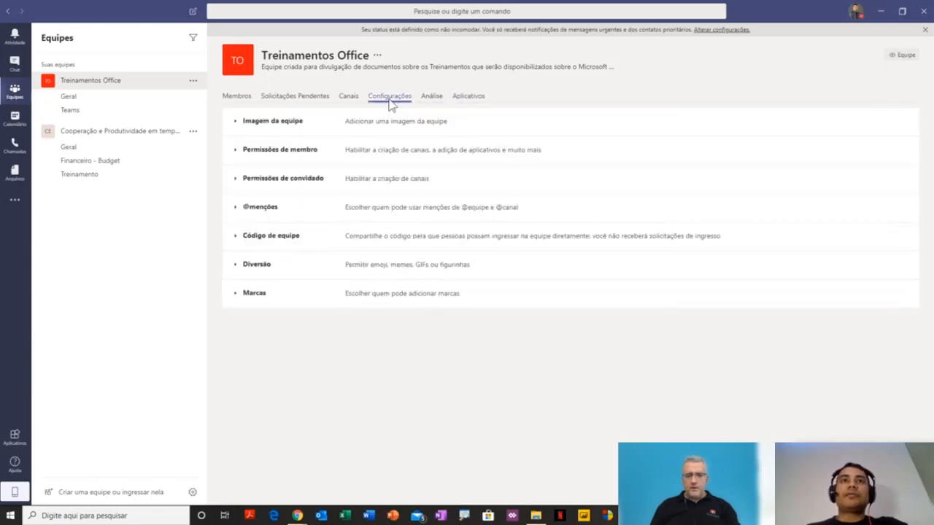
{"action": "left_click", "coordinate": [471, 102]}
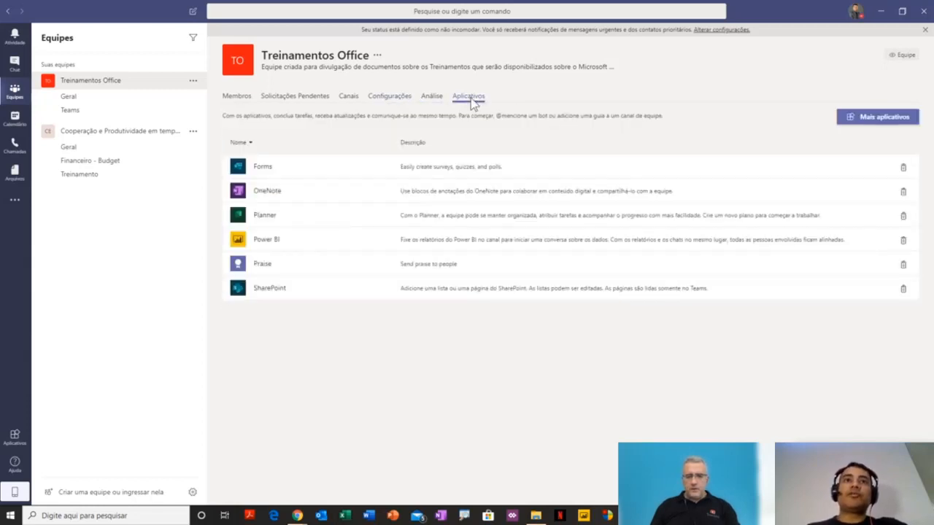
{"action": "left_click", "coordinate": [394, 99]}
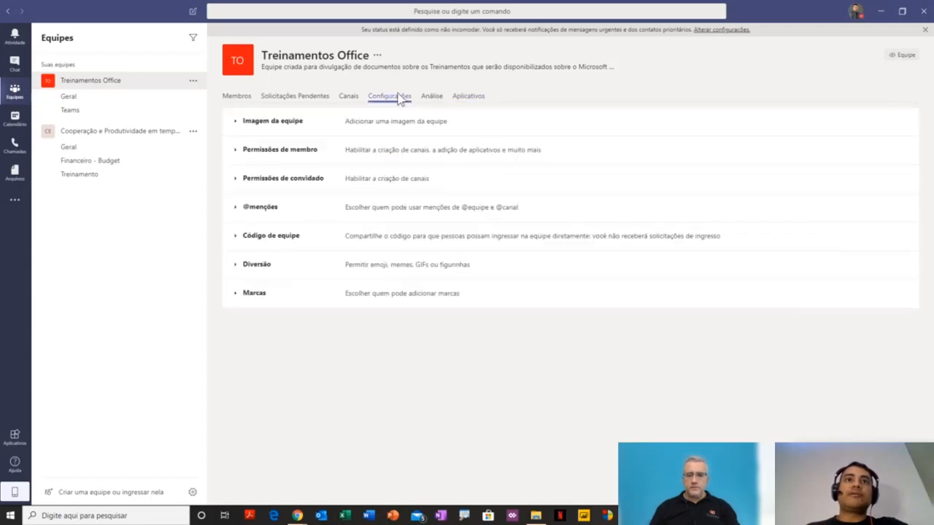
{"action": "left_click", "coordinate": [294, 158]}
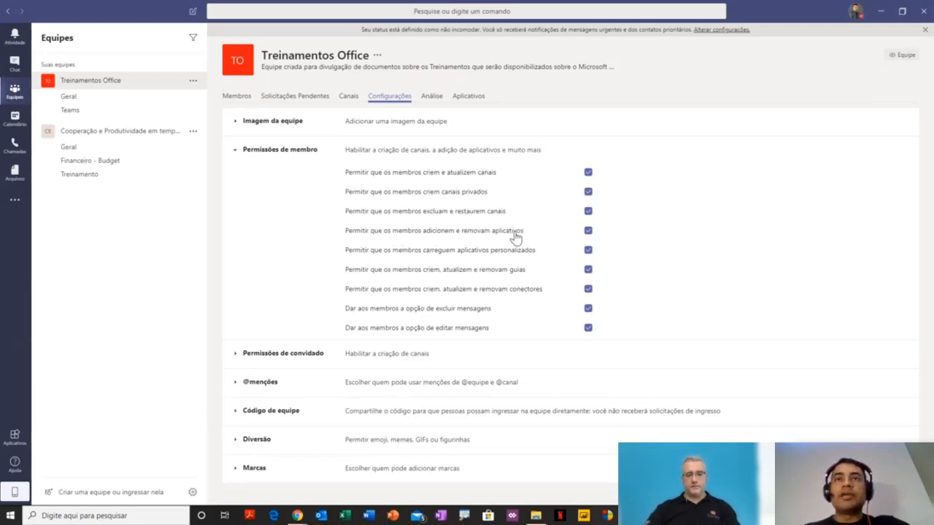
{"action": "left_click", "coordinate": [587, 232]}
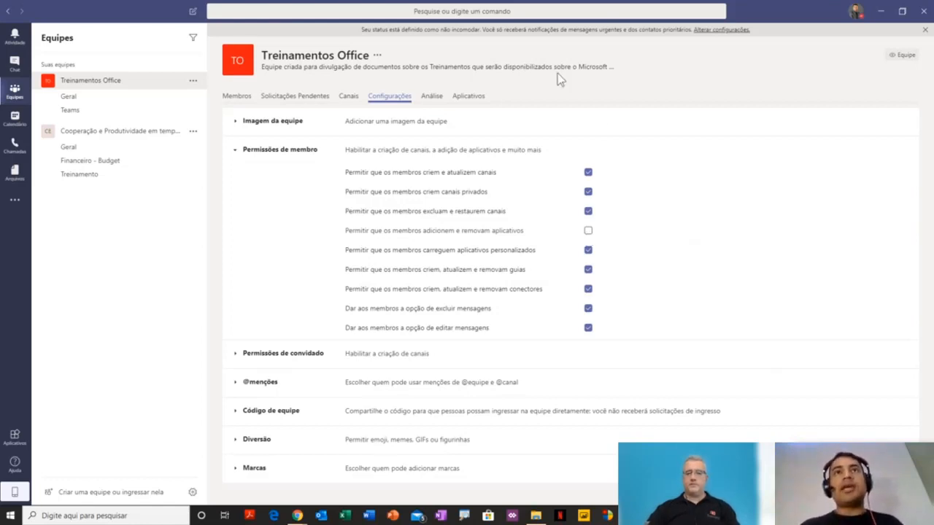
Step: Check the "Treinamentos Office" apps list and re-enable the member permission "Permitir que os membros adicionem e removam aplicativos"
{"action": "left_click", "coordinate": [470, 97]}
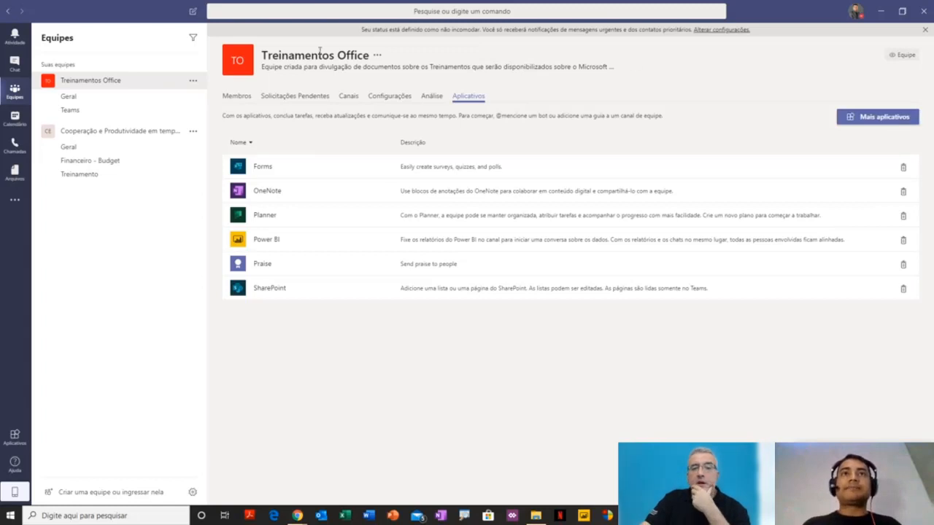
{"action": "left_click", "coordinate": [387, 100]}
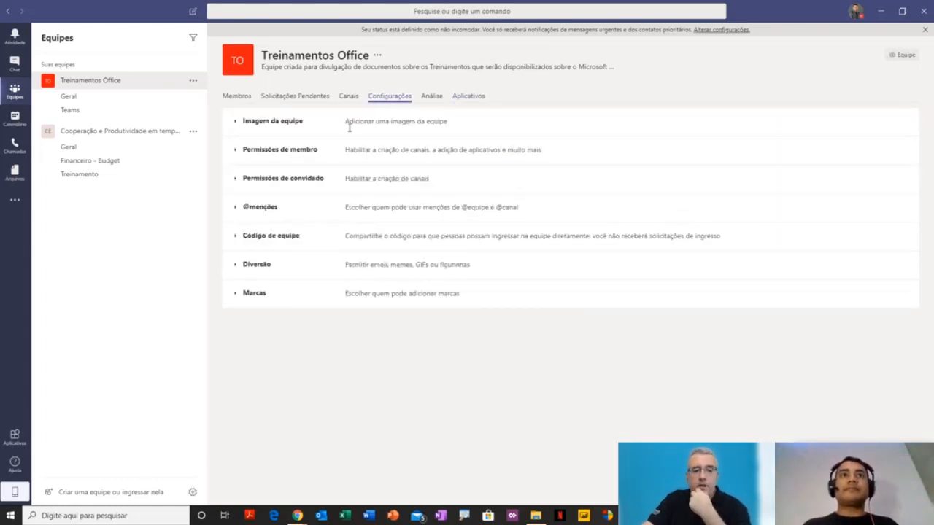
{"action": "left_click", "coordinate": [301, 151]}
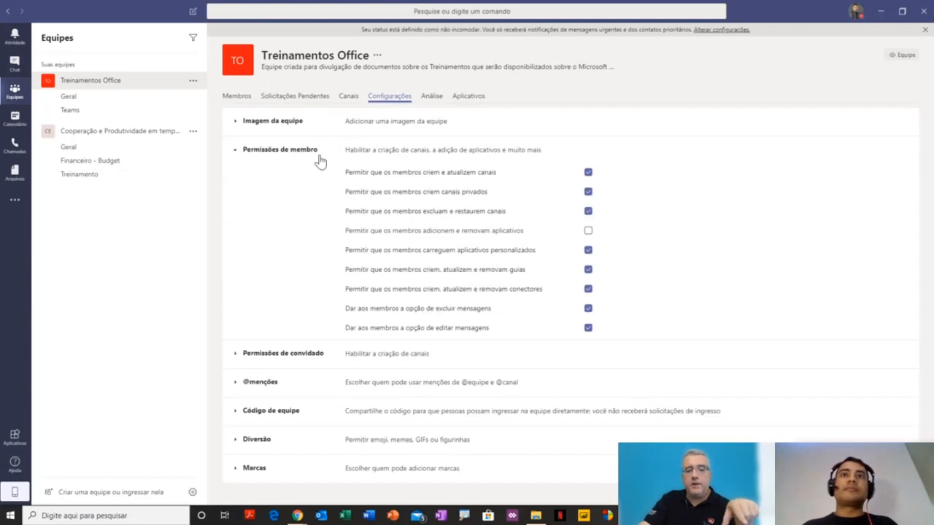
{"action": "left_click", "coordinate": [588, 231]}
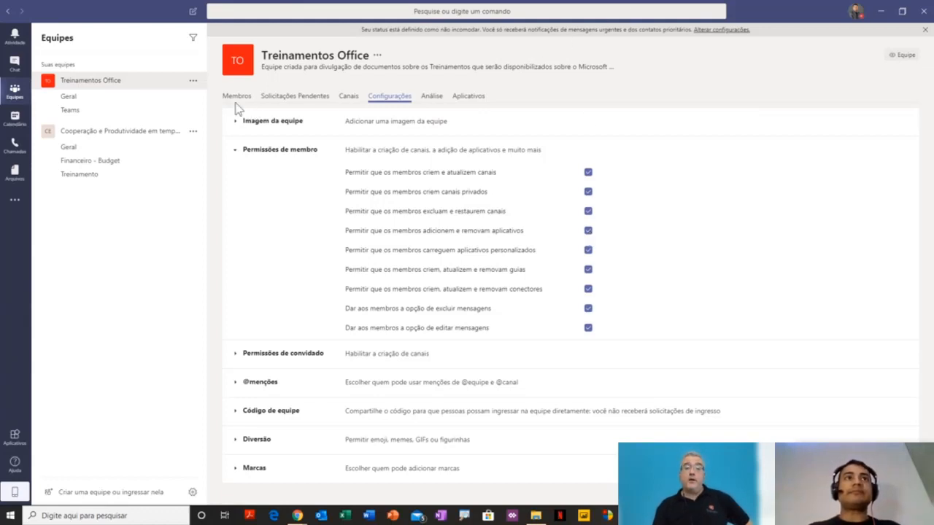
Step: Open the "Geral" channel of the team "Cooperação e Produtividade em tempos de crise"
{"action": "left_click", "coordinate": [159, 148]}
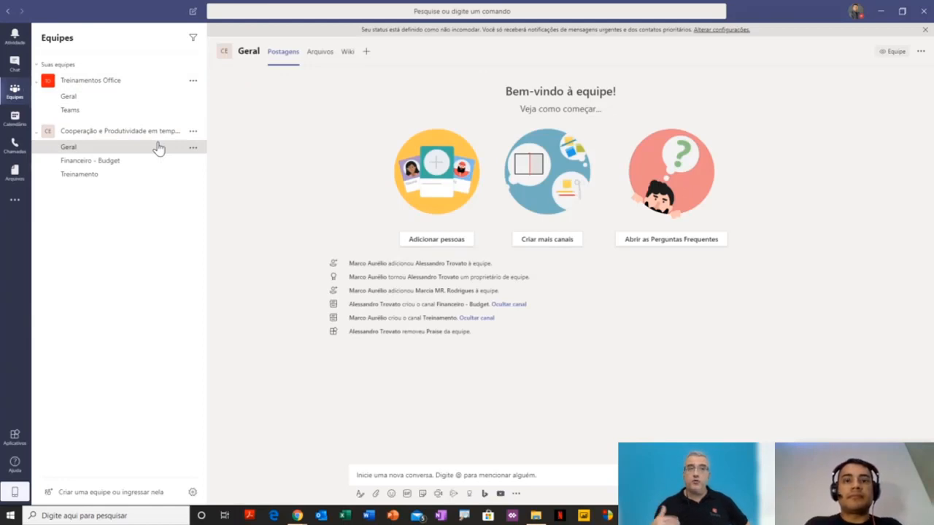